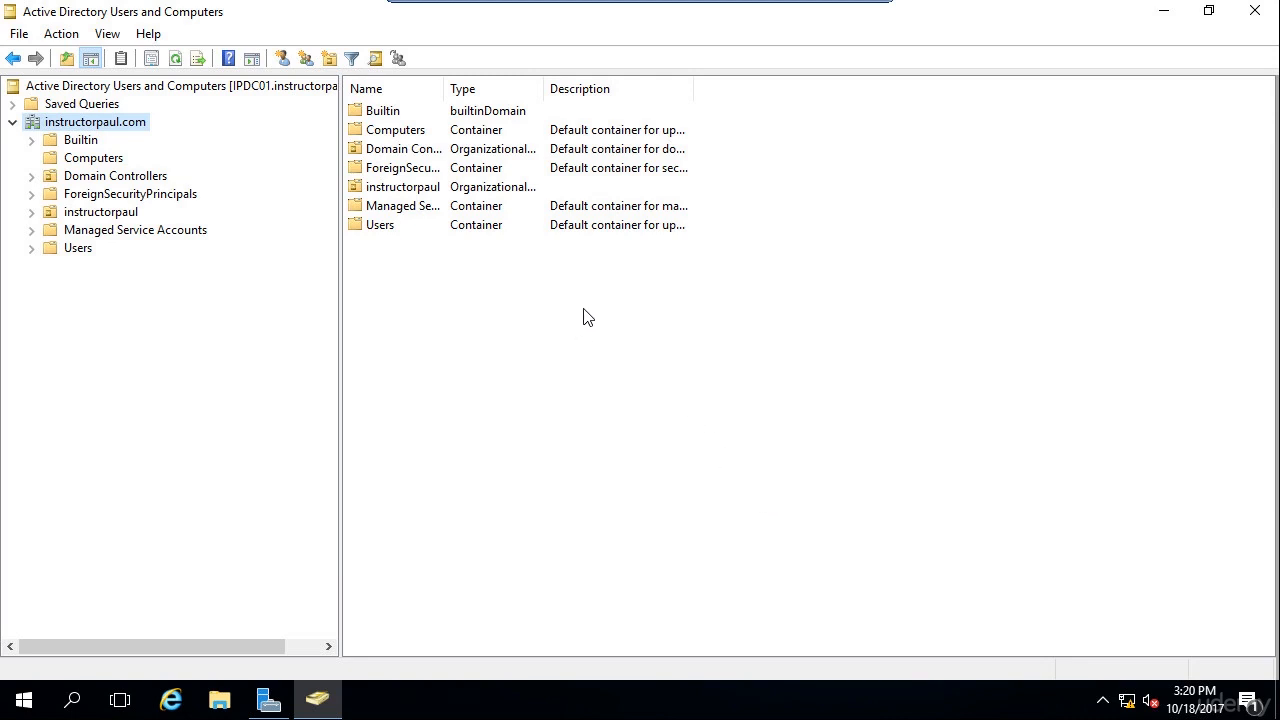
Search the domain for the user's full name with Find and select the single matching account.
click(376, 59)
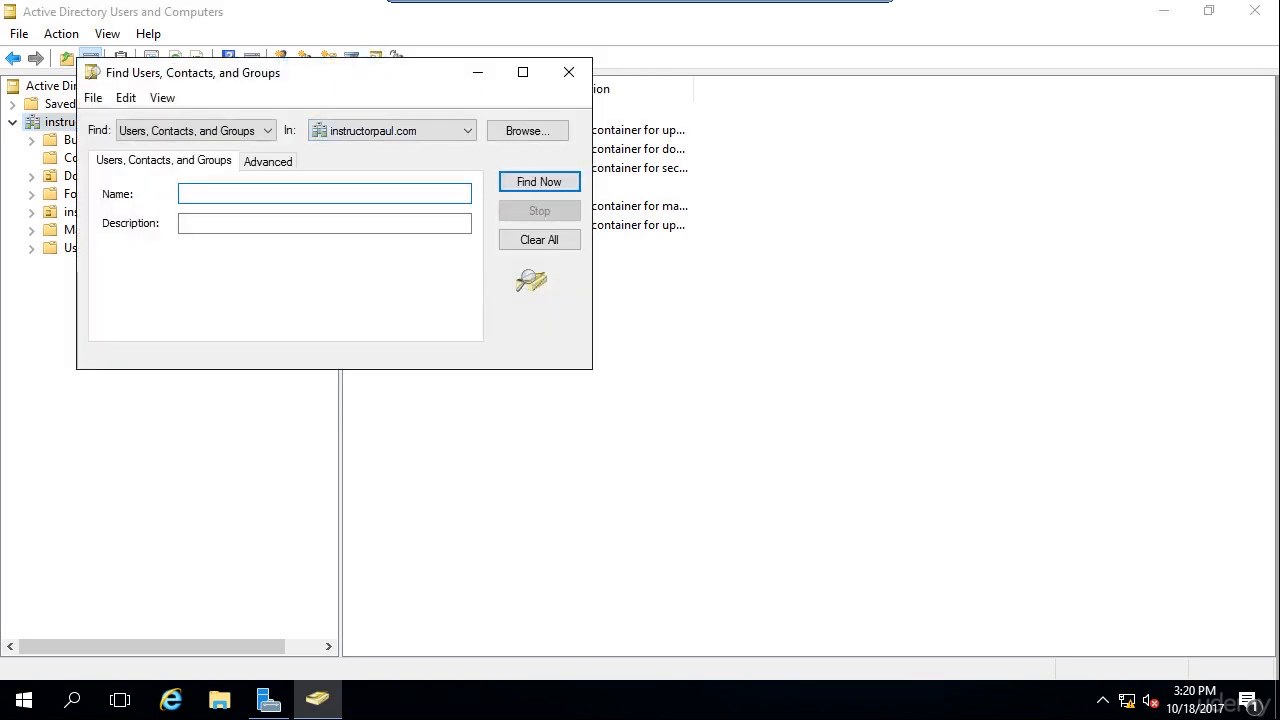
click(535, 184)
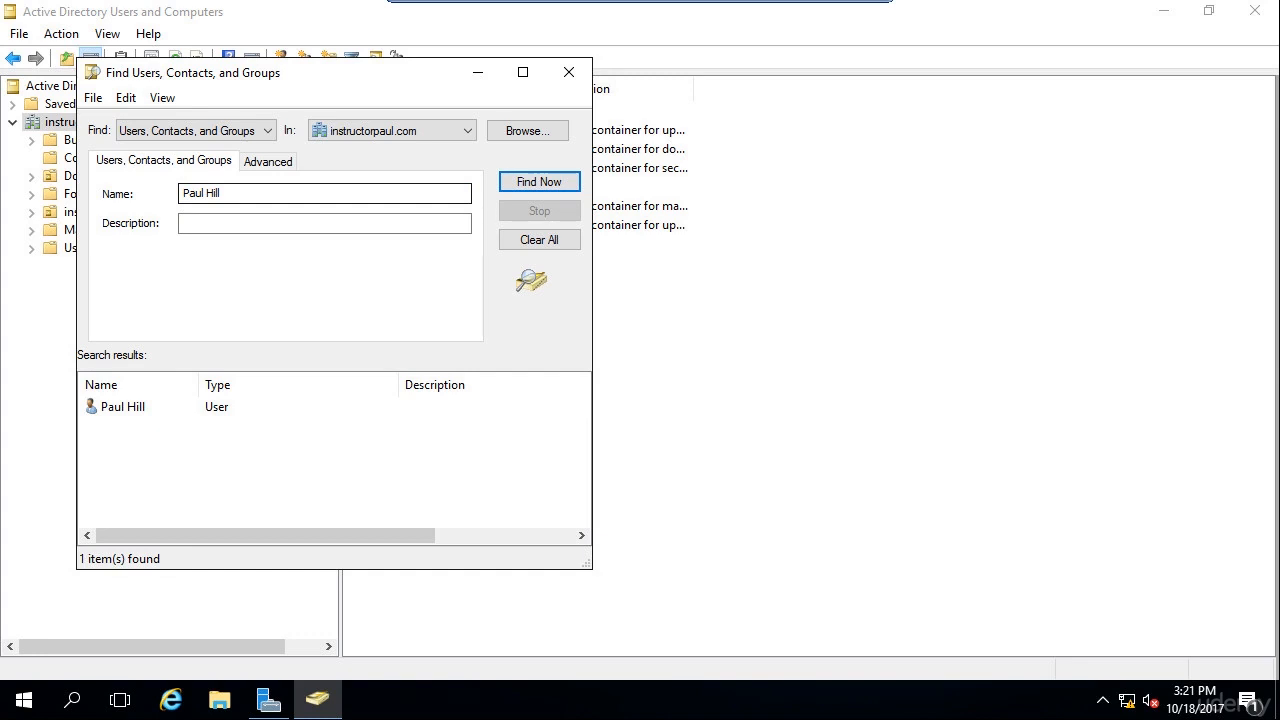
click(152, 413)
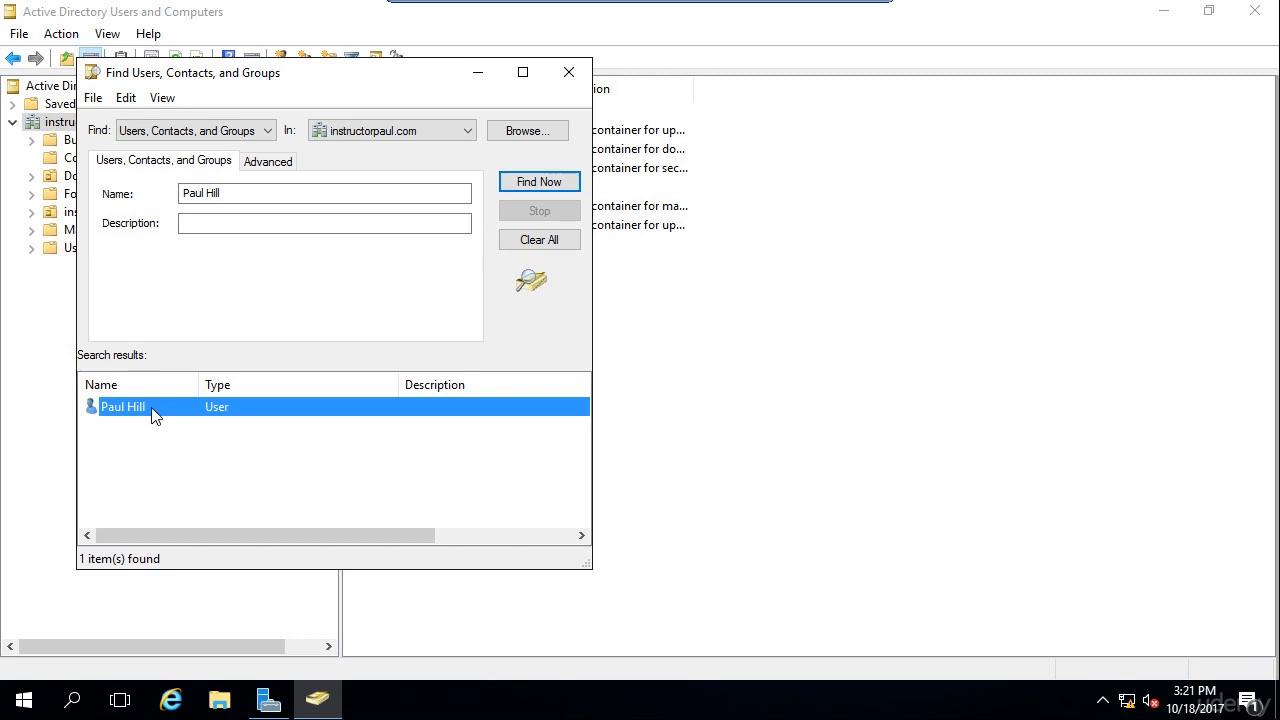
right_click(153, 415)
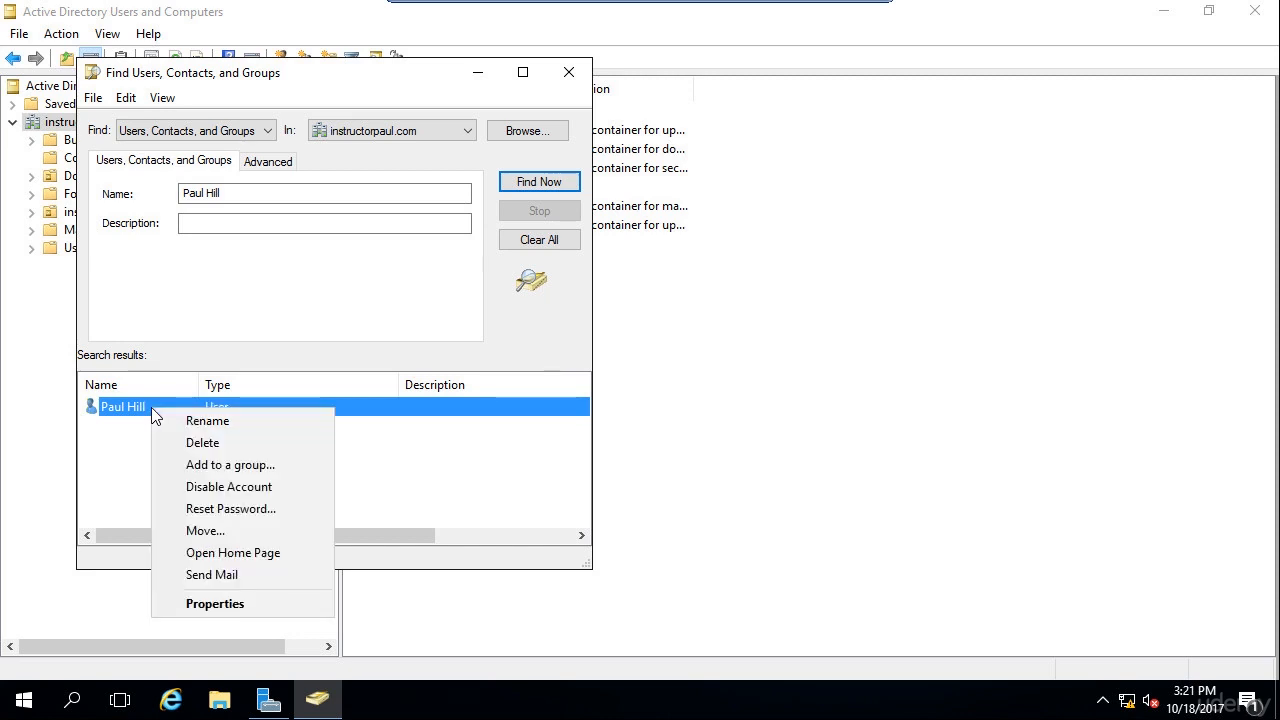
click(272, 603)
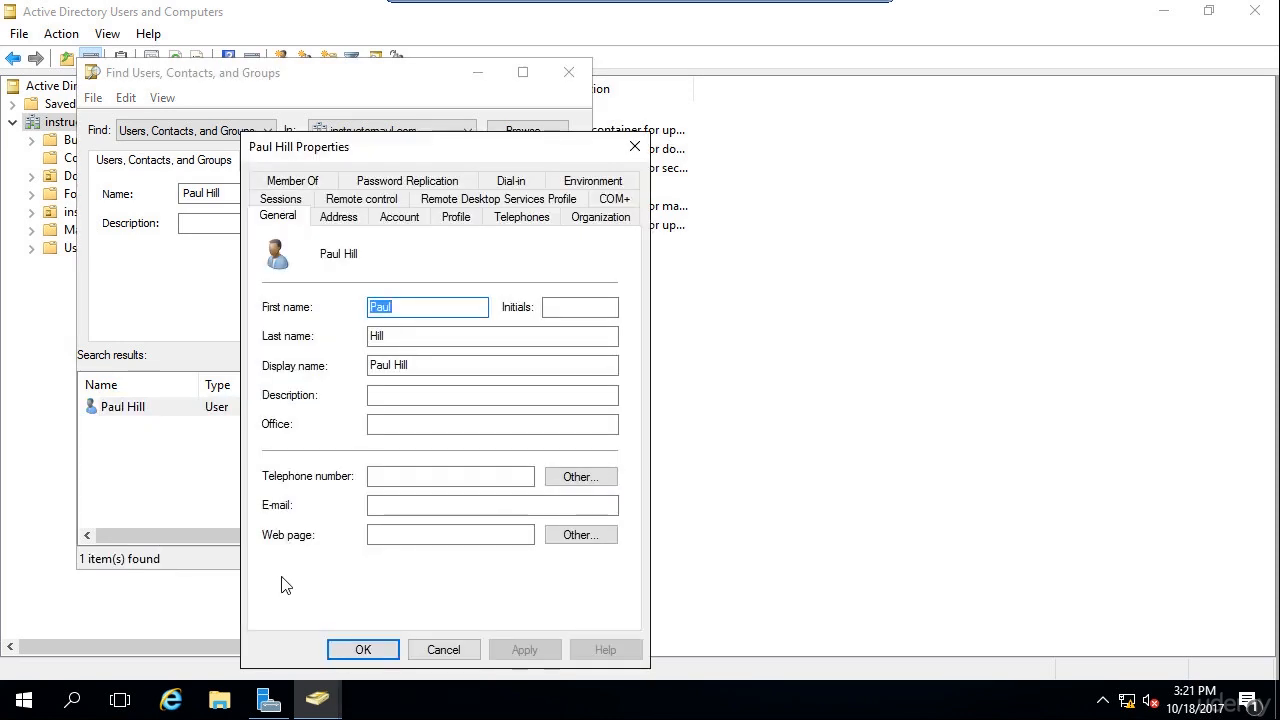
click(396, 224)
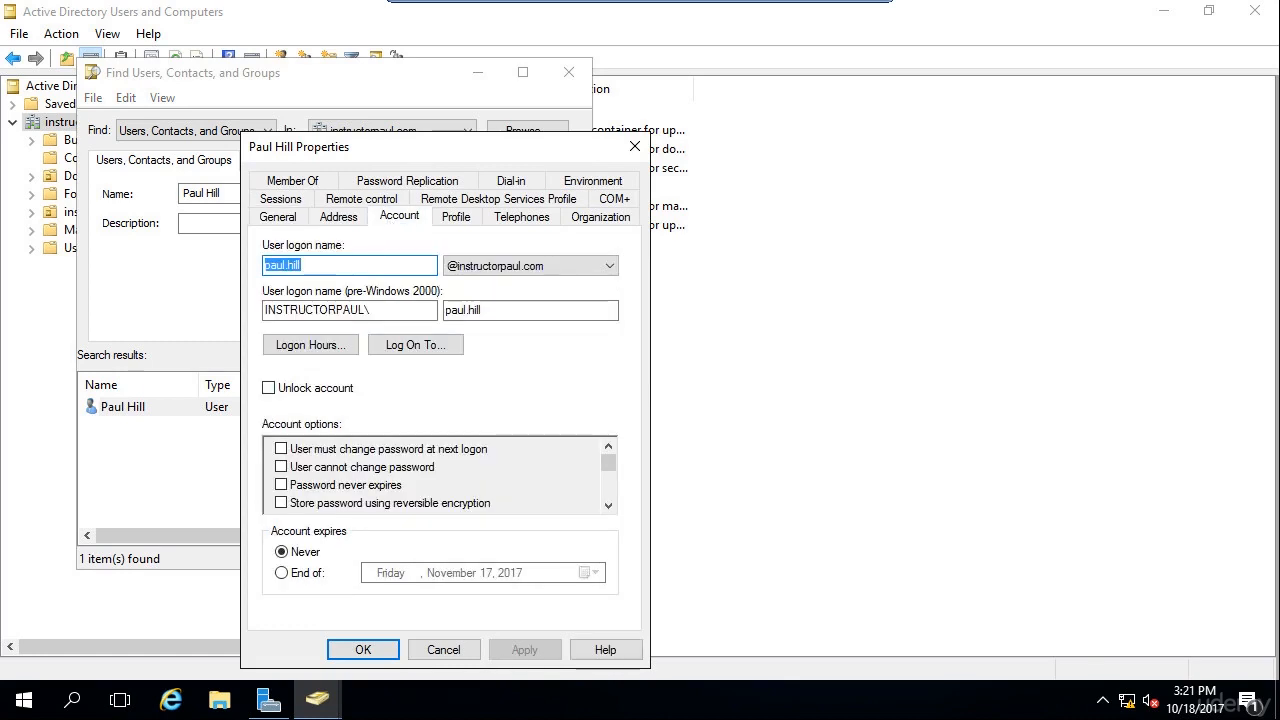
click(304, 266)
drag(286, 266, 261, 267)
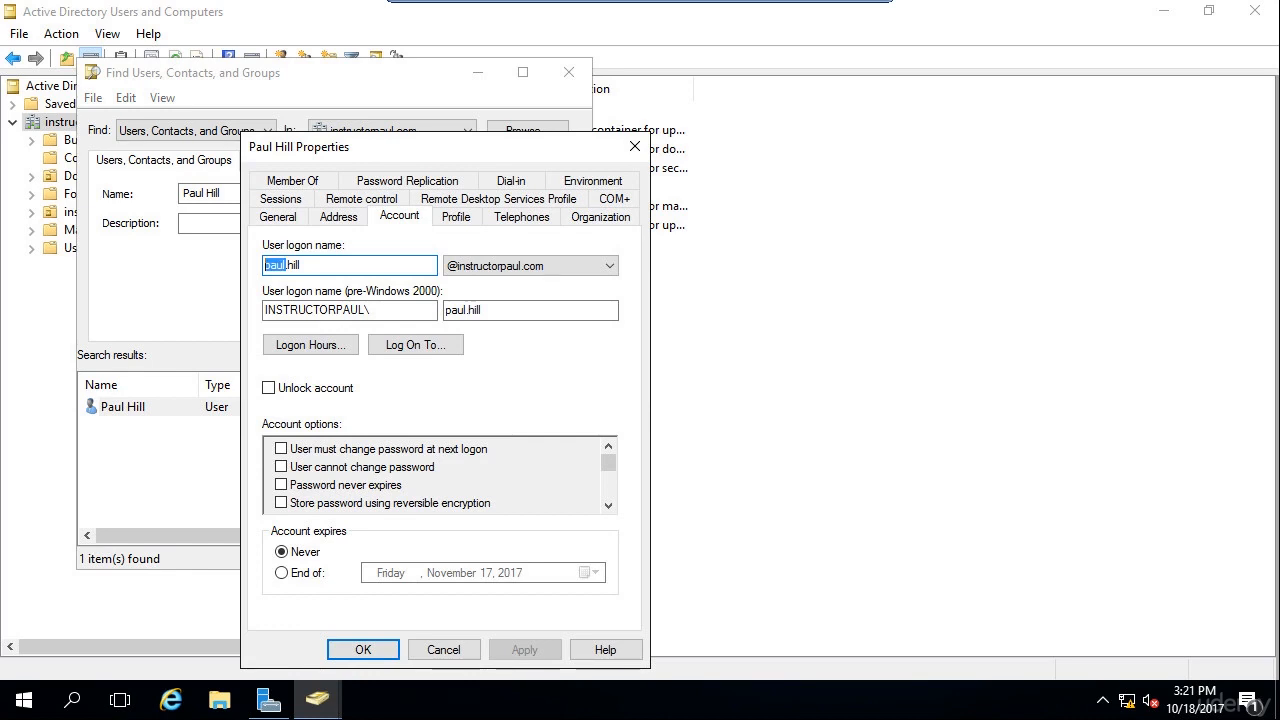
click(304, 266)
drag(284, 265, 261, 280)
click(300, 265)
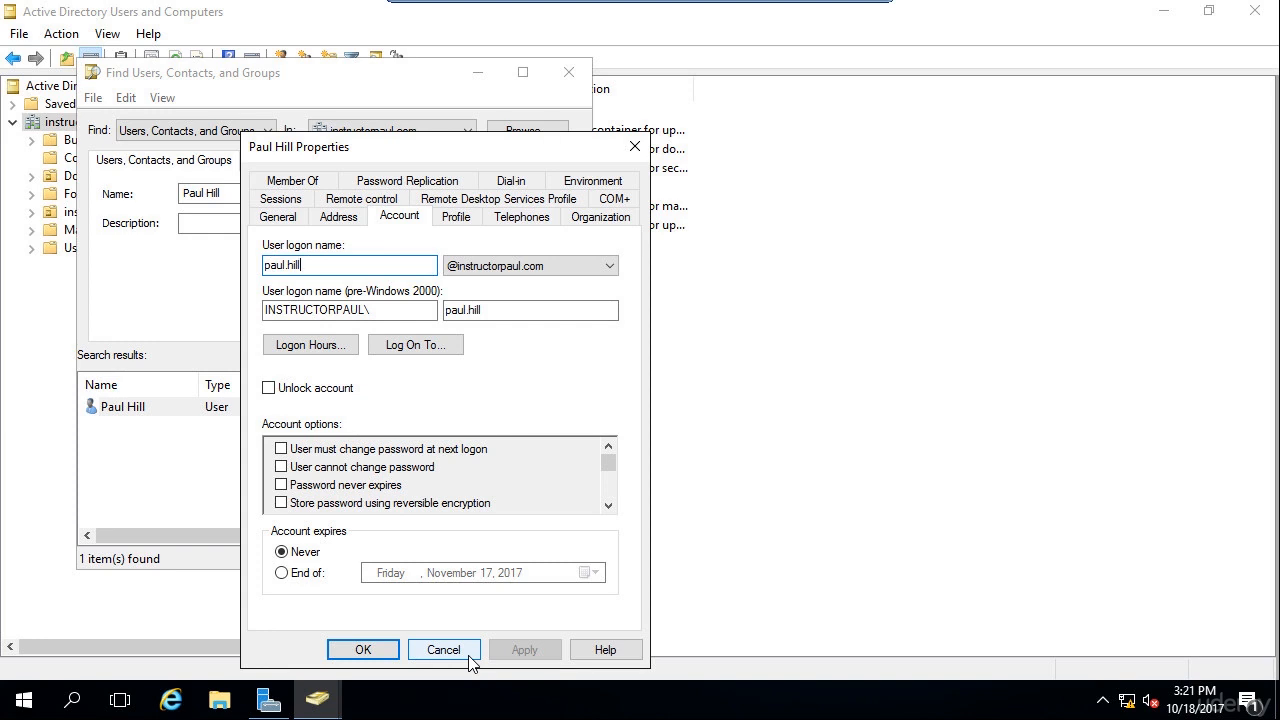
click(443, 650)
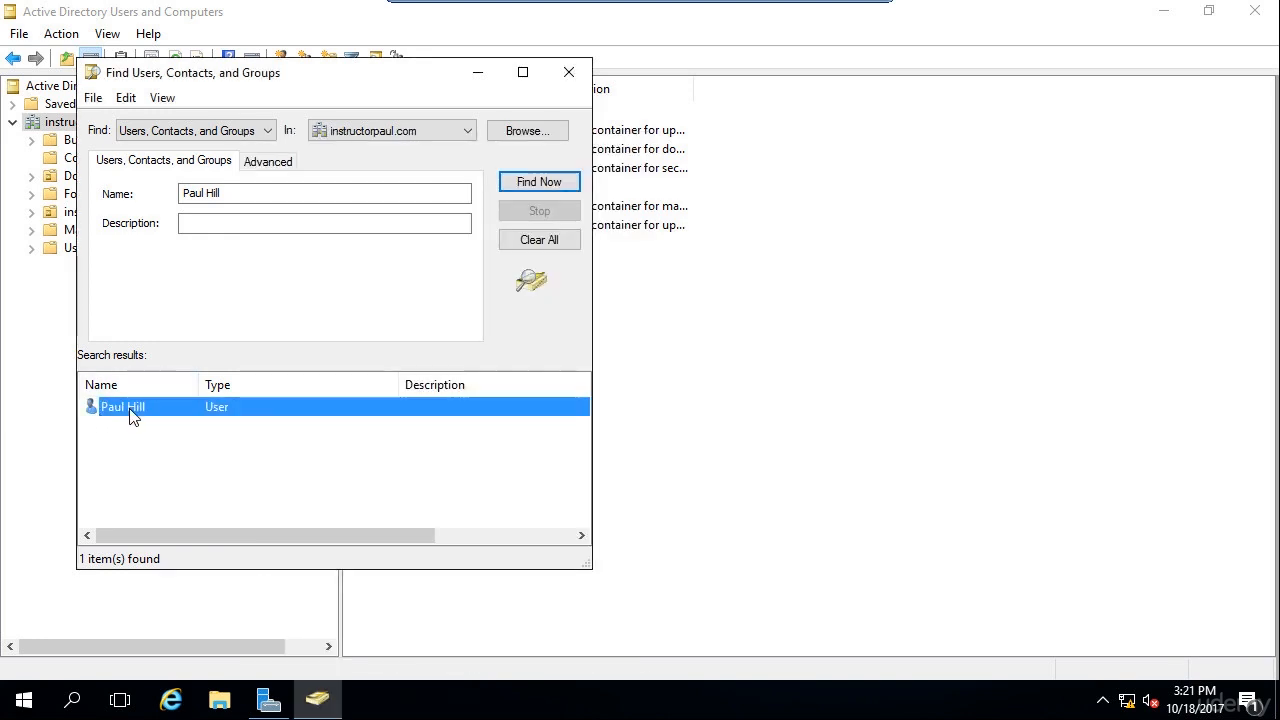
right_click(131, 411)
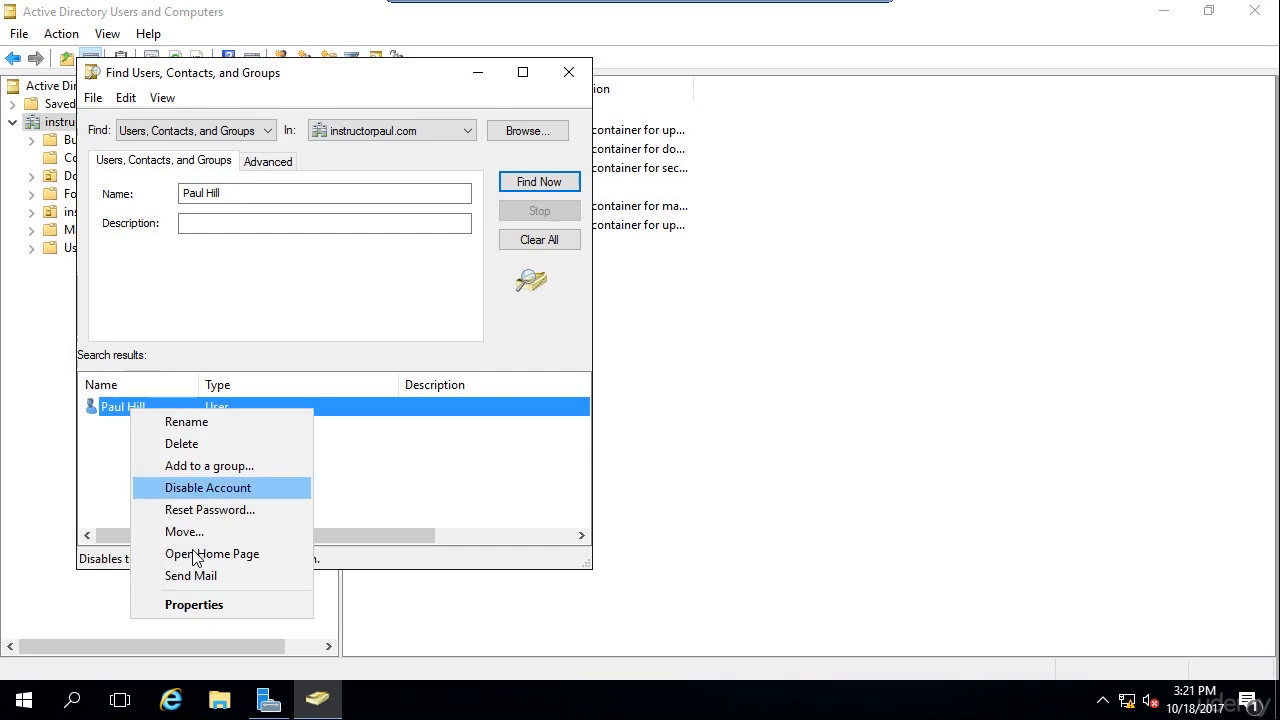
click(203, 605)
click(363, 218)
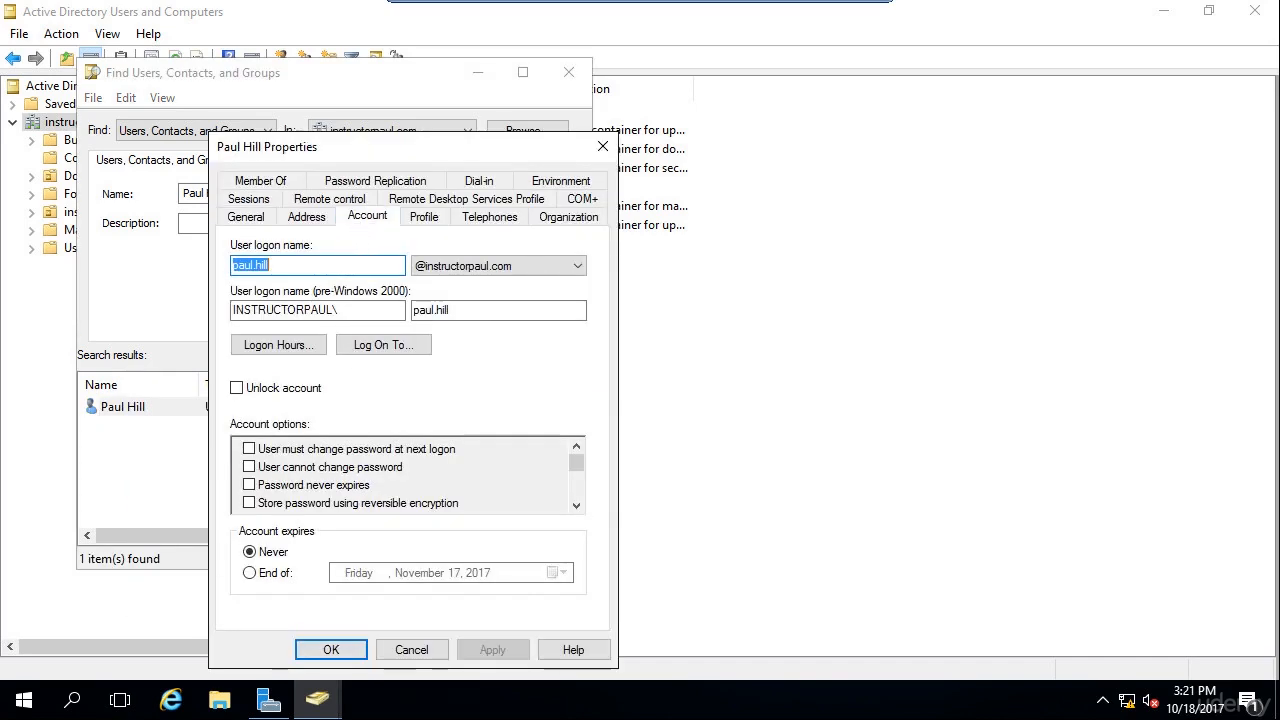
drag(271, 266, 245, 266)
click(280, 266)
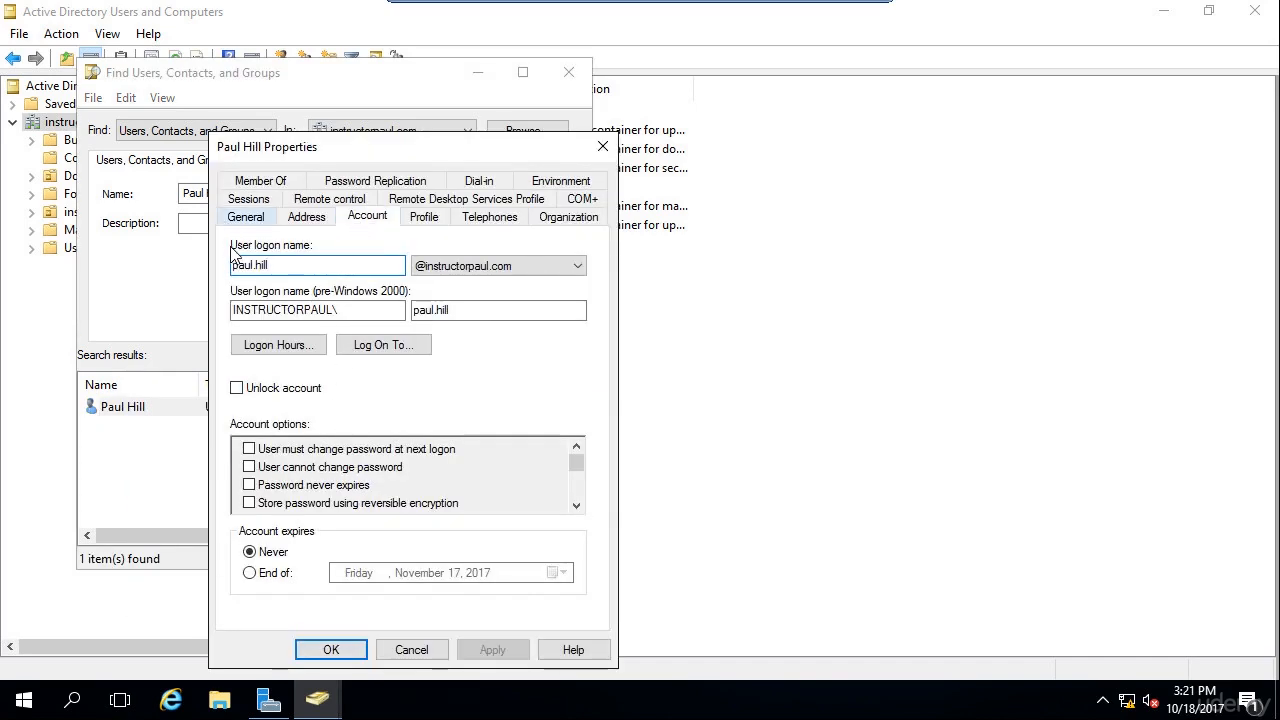
click(409, 651)
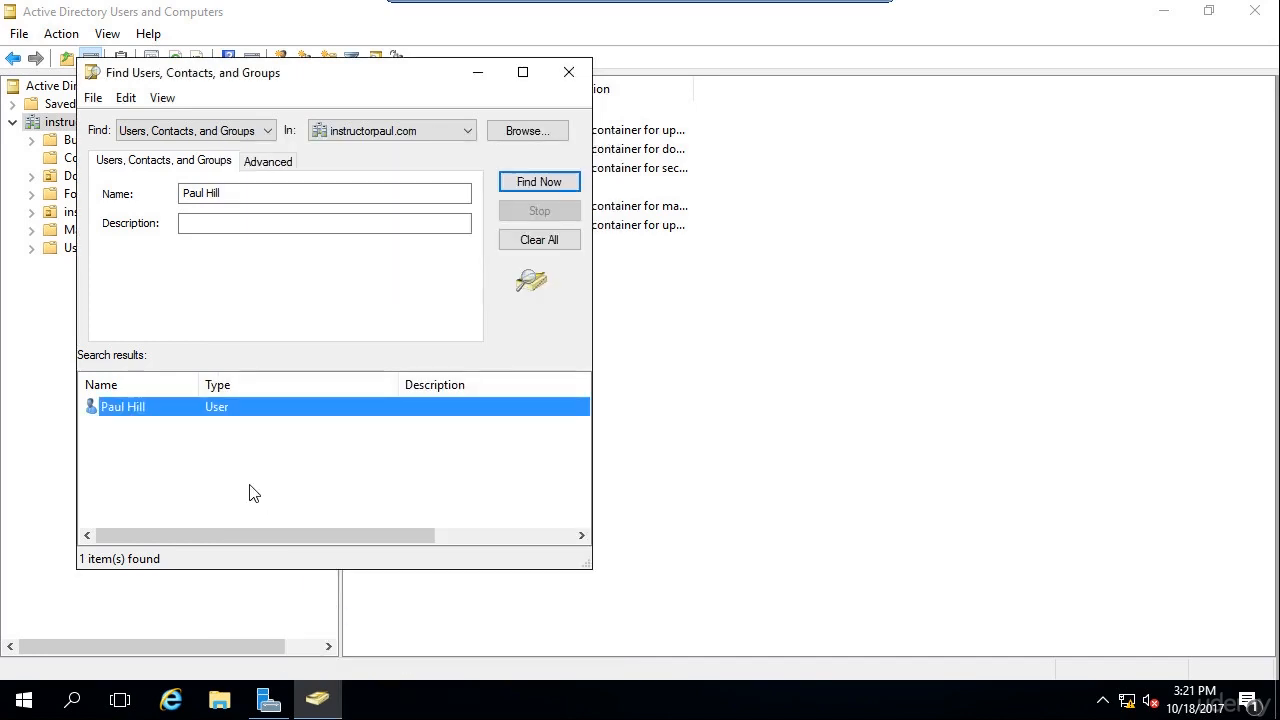
Open Reset Password for the found user, then search Start for 'notepad'.
right_click(163, 411)
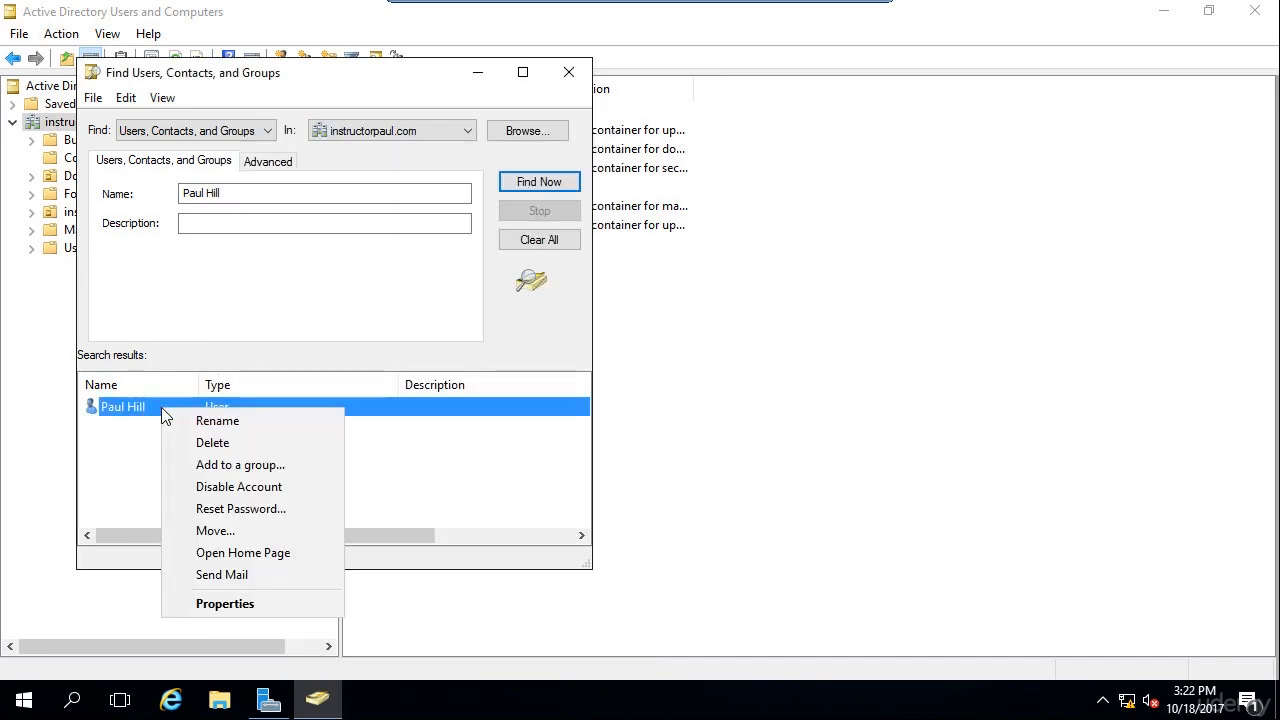
click(232, 509)
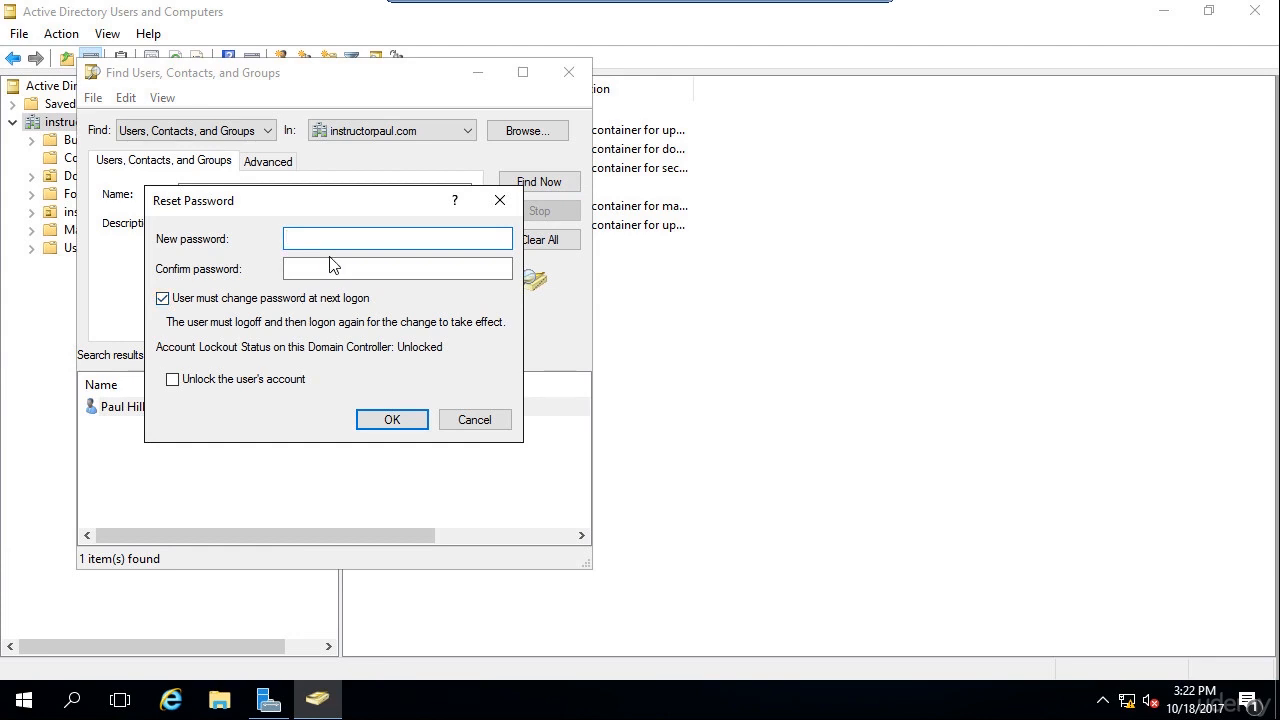
key(super)
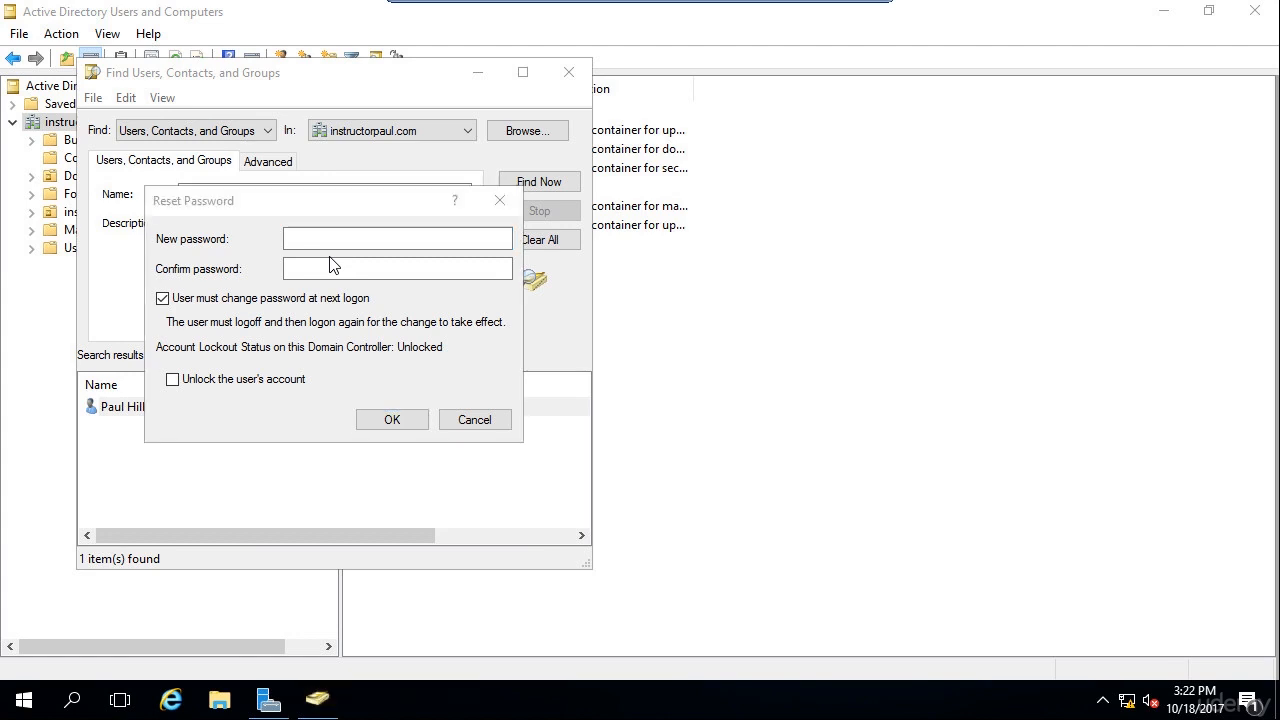
text(notepad)
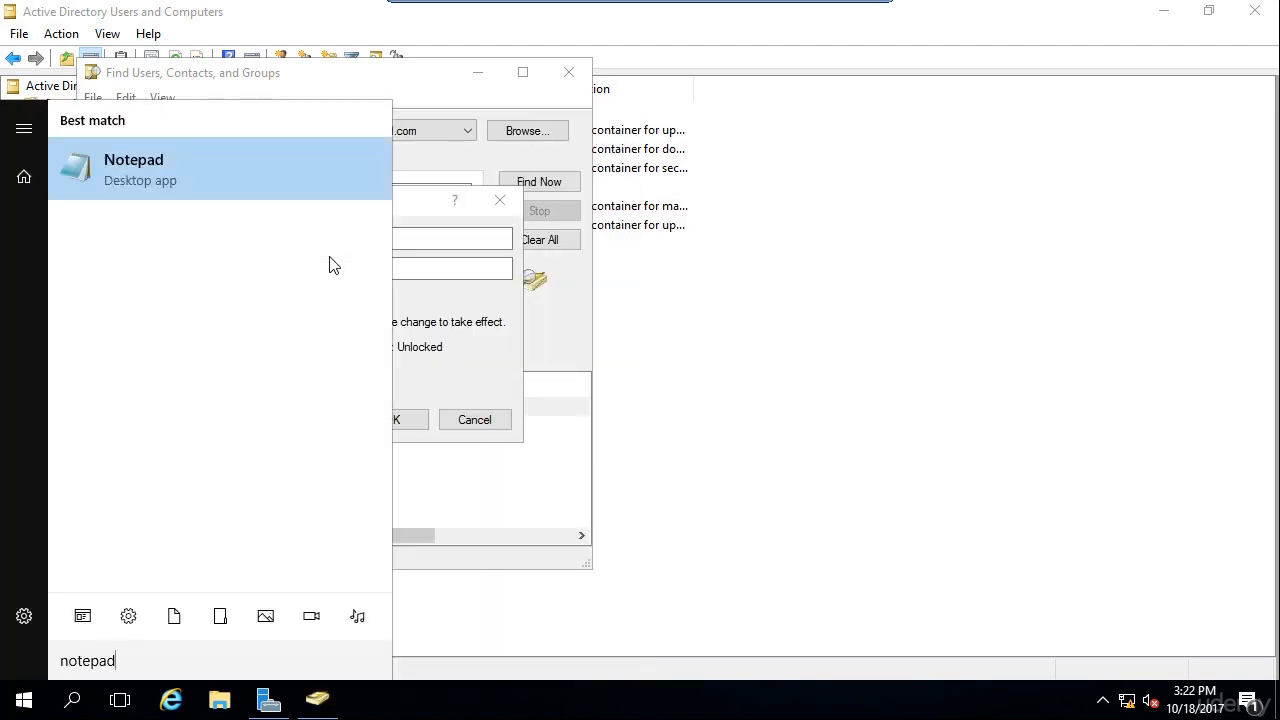
Launch Notepad and type the new password, correcting the mistyped characters.
key(Return)
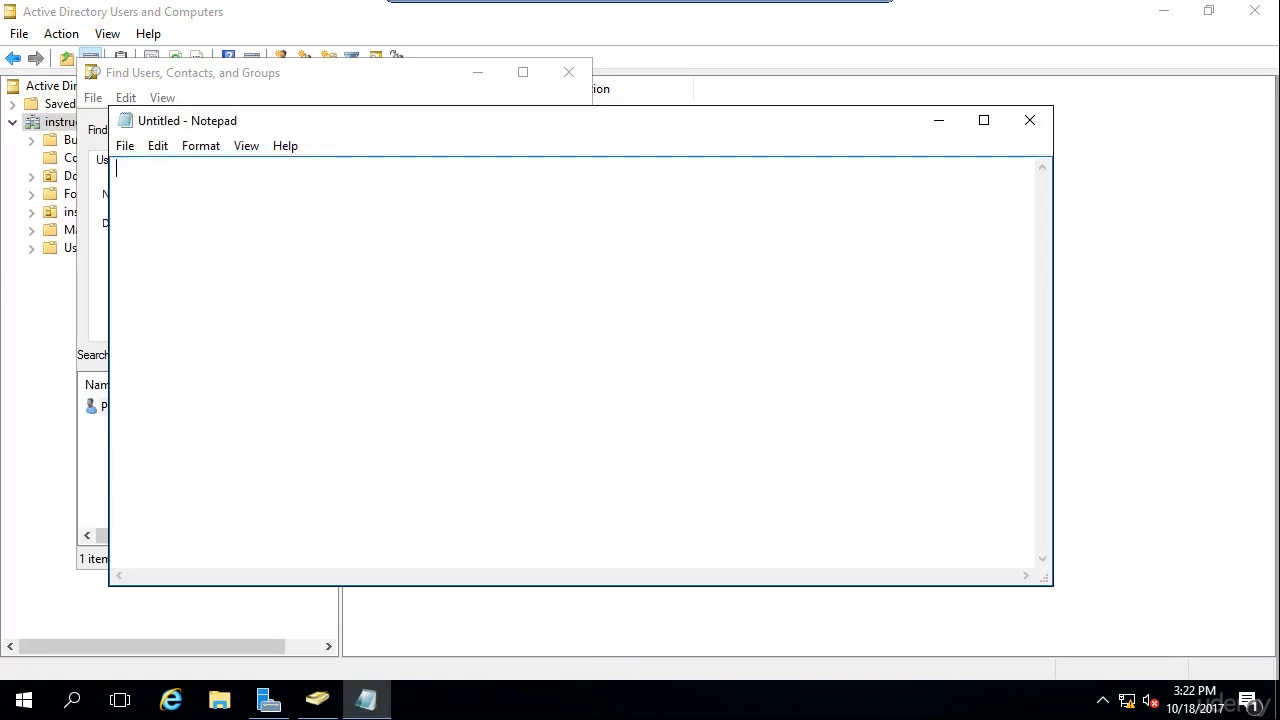
text(P@$)
text($w0rd!)
text(12)
key(BackSpace)
key(BackSpace)
text(ss)
key(ctrl+a)
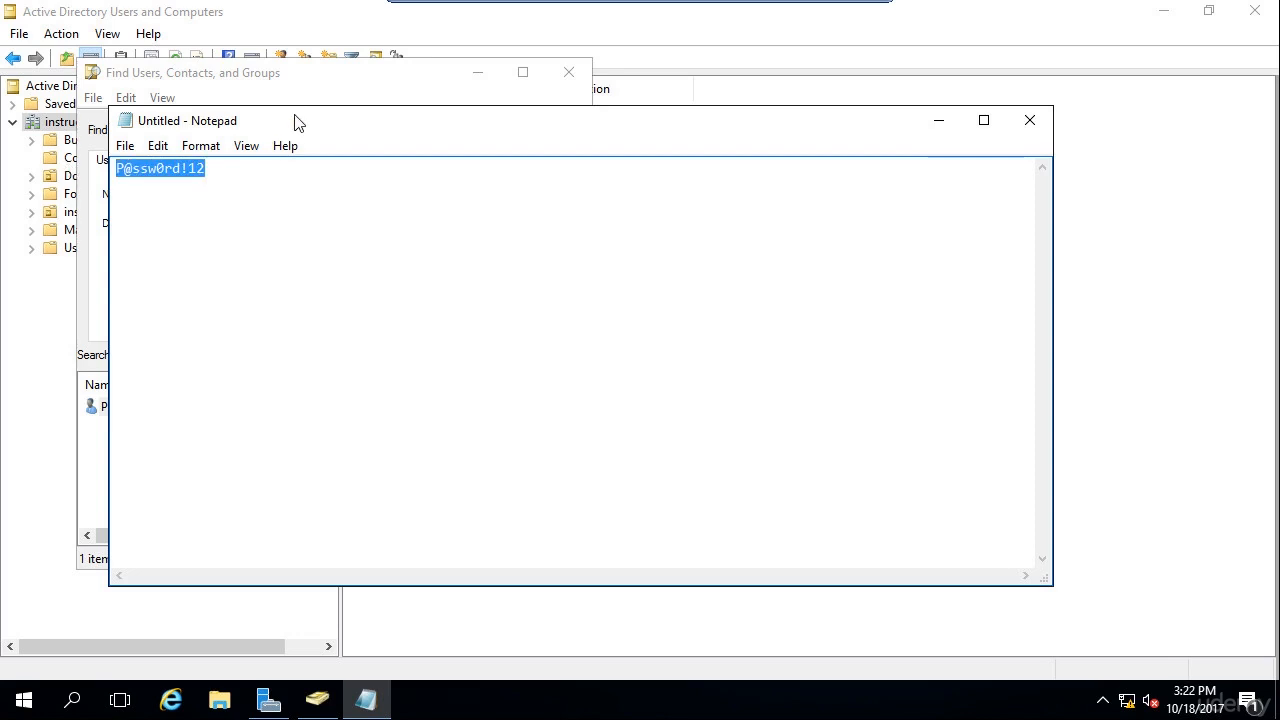
Paste the password into both the New password and Confirm password fields.
drag(299, 123, 519, 112)
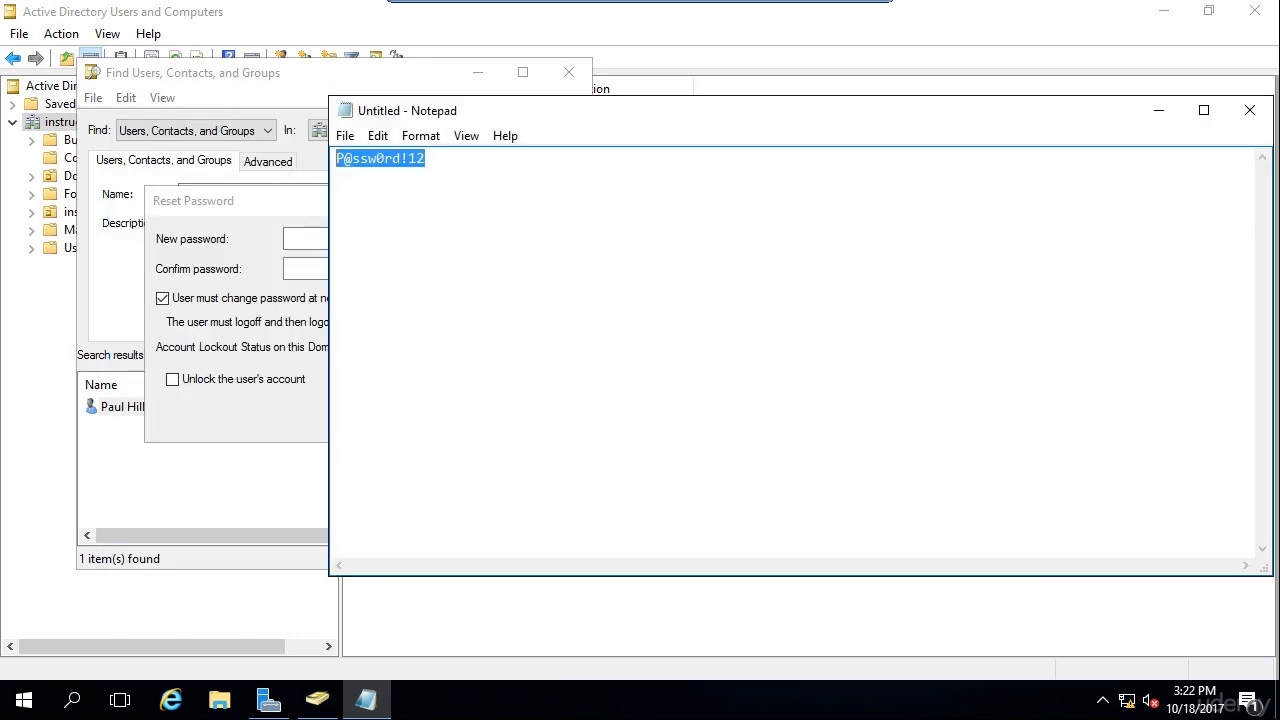
click(305, 238)
key(ctrl+v)
click(357, 267)
key(ctrl+v)
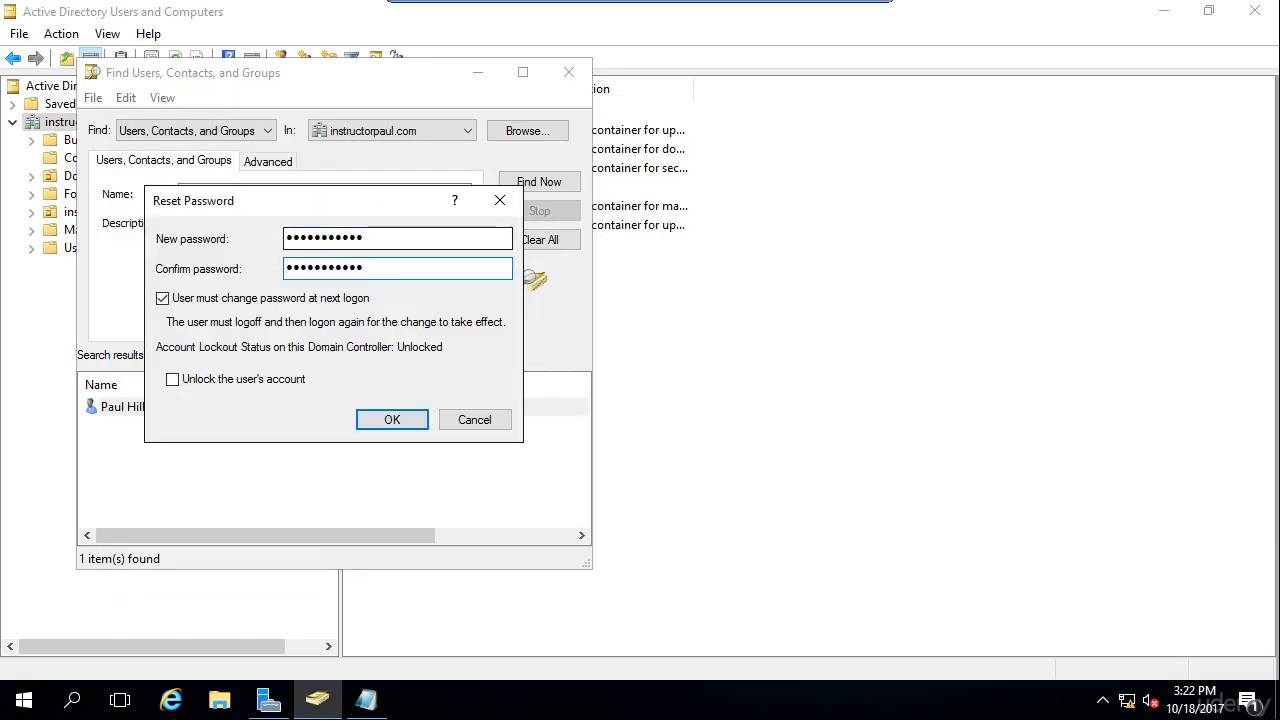
click(366, 699)
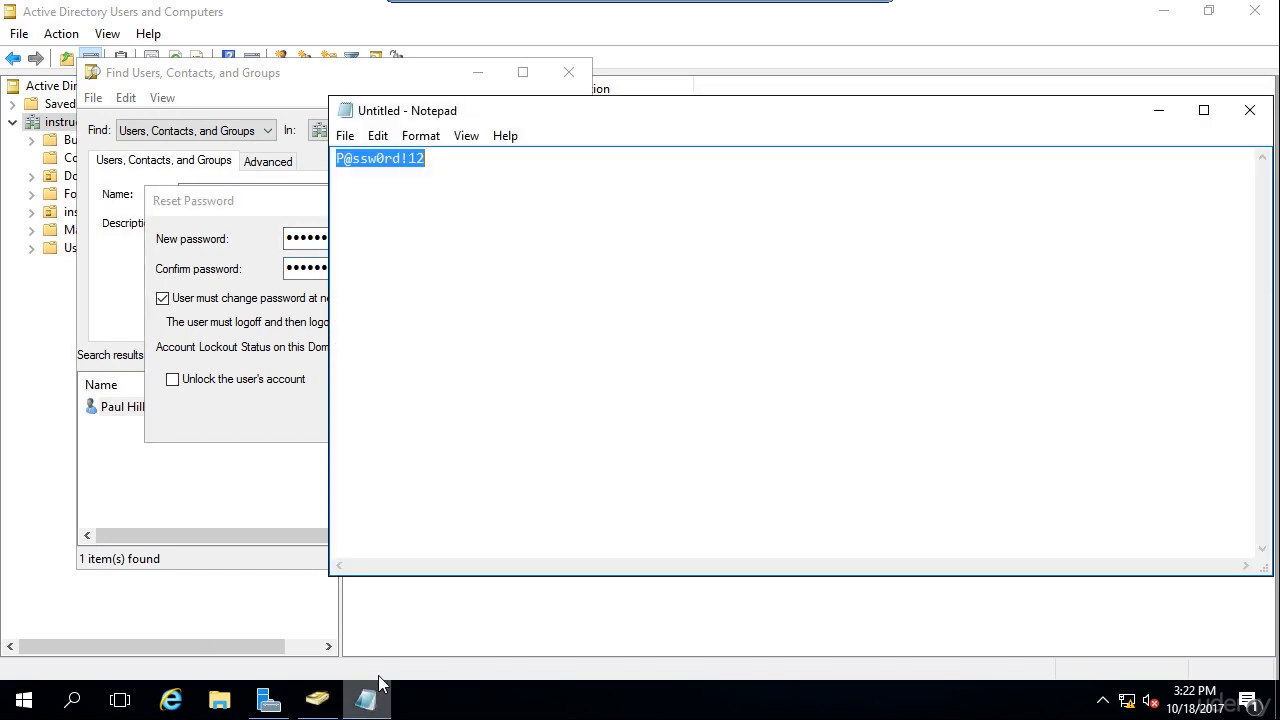
drag(440, 160, 252, 146)
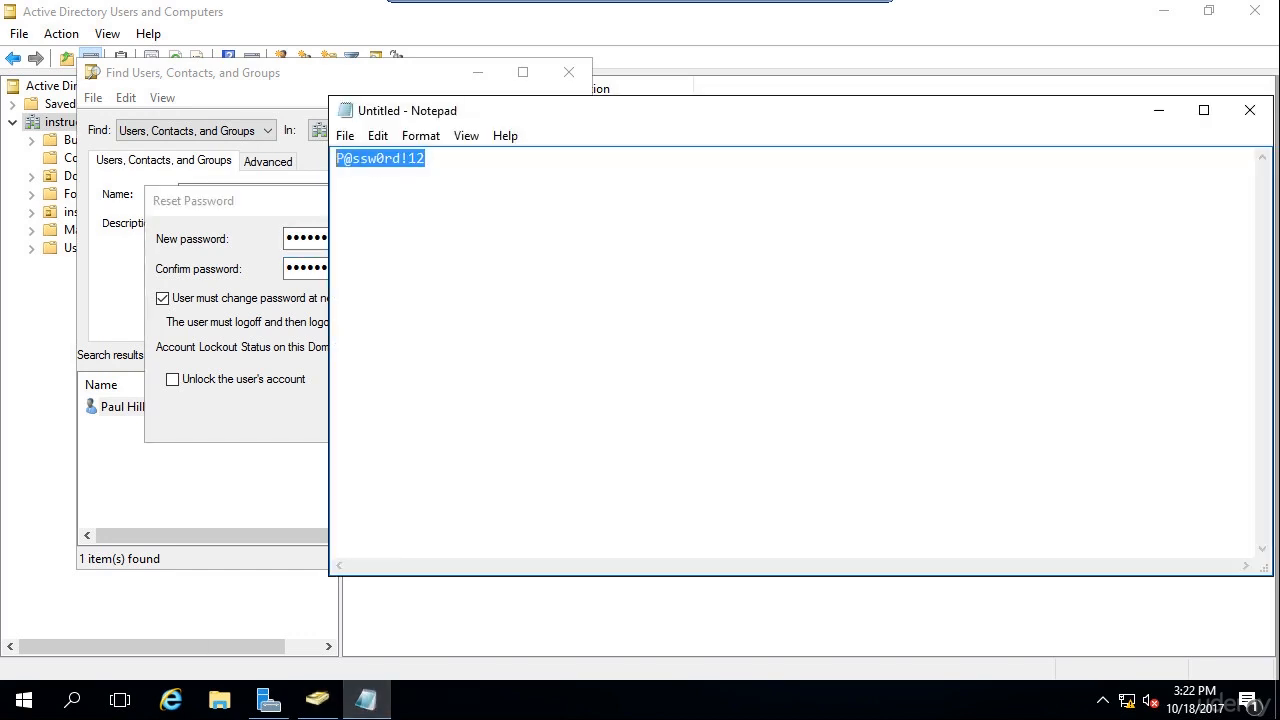
click(432, 160)
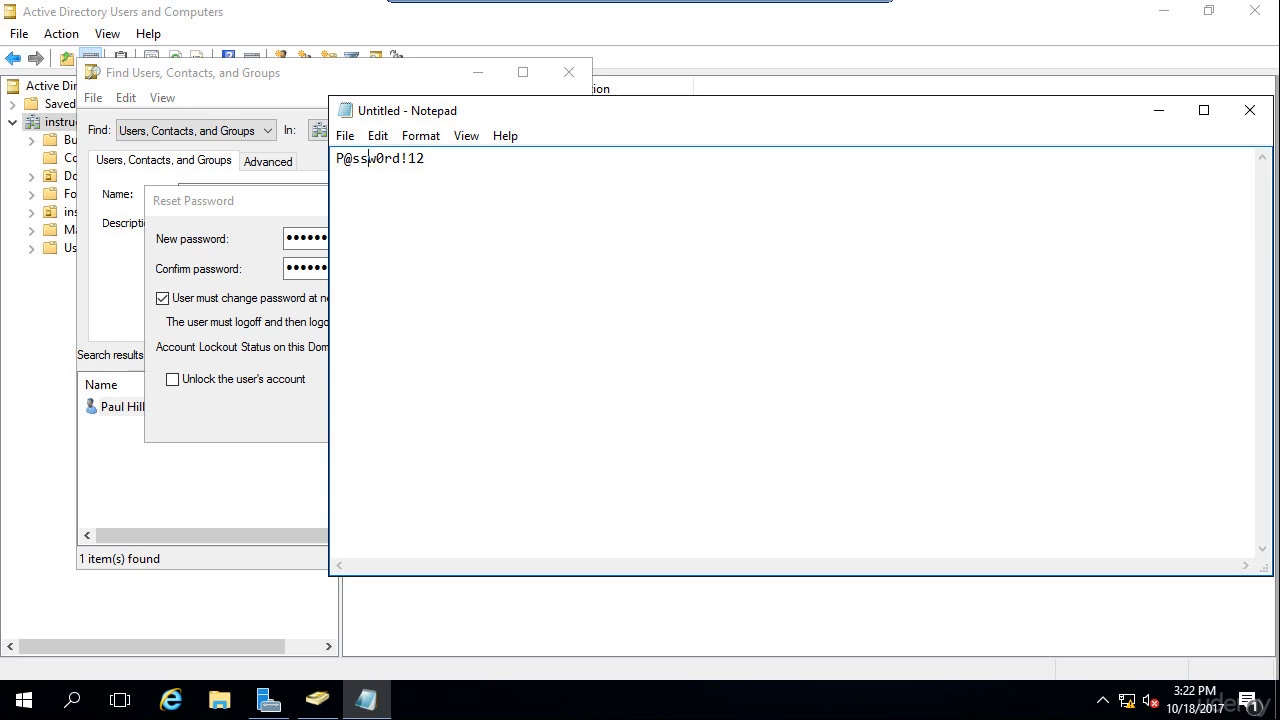
click(303, 212)
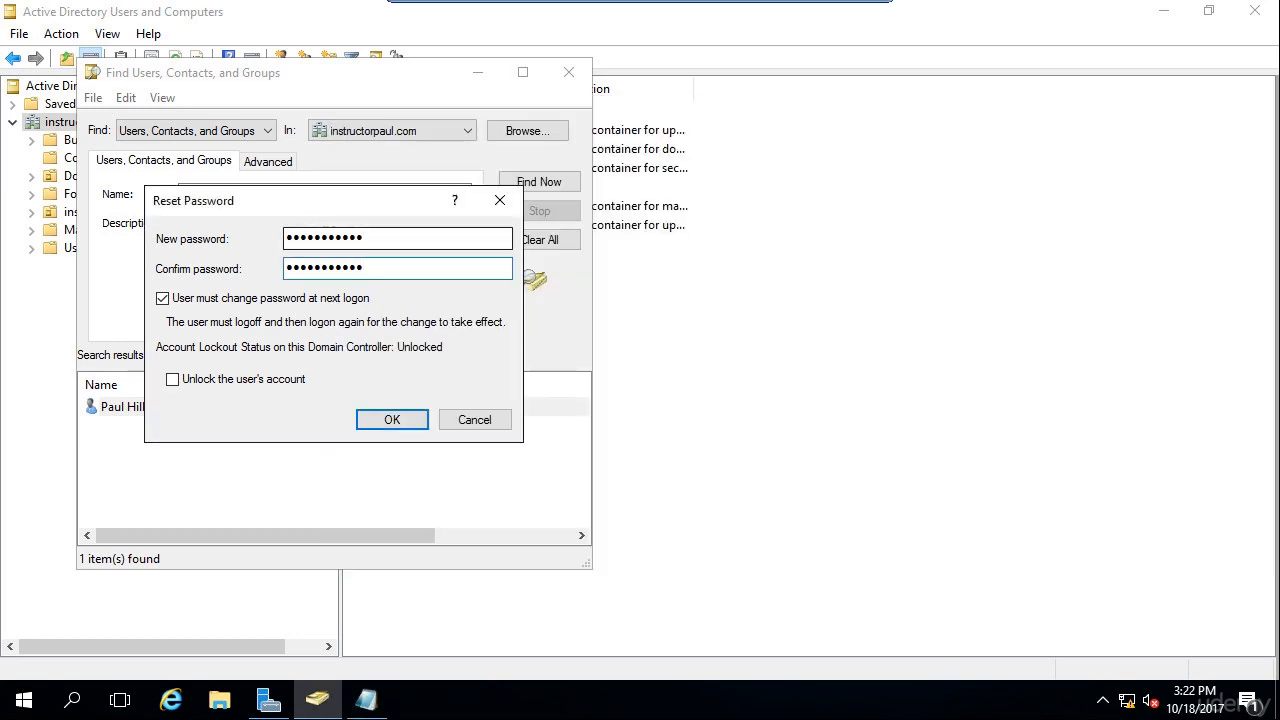
key(shift+Tab)
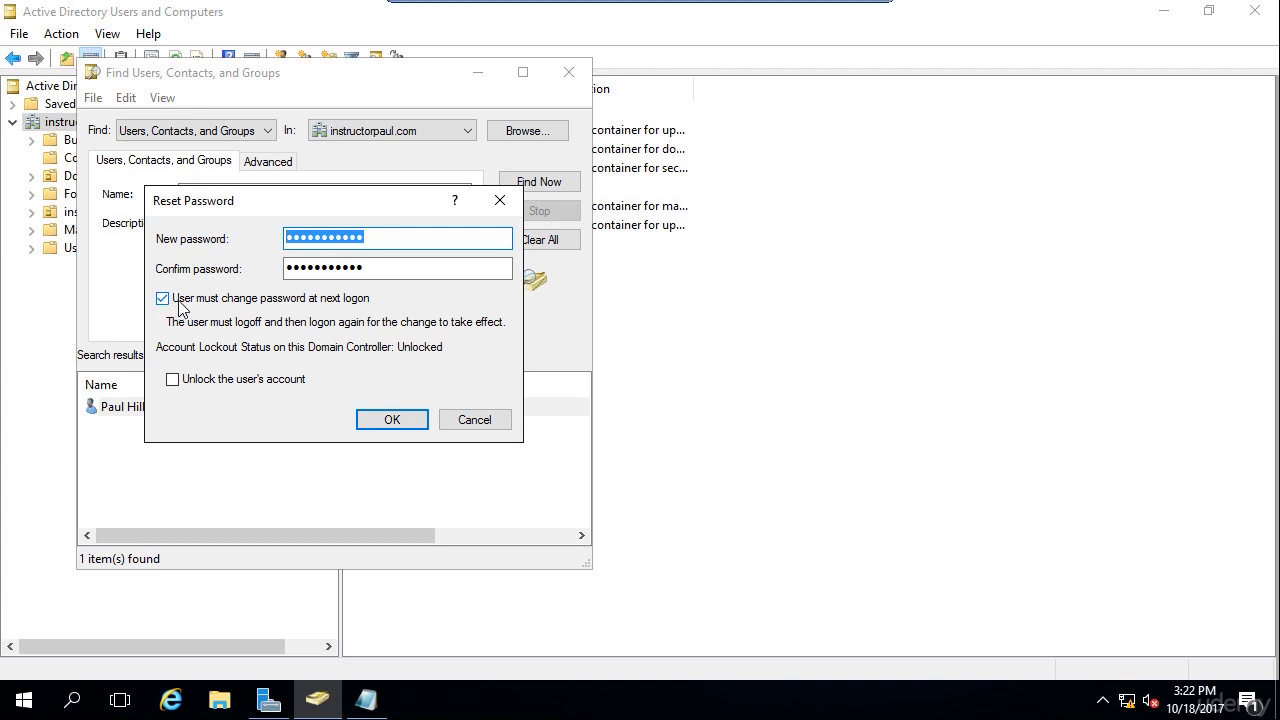
Keep 'User must change password at next logon' ticked, leave Unlock cleared, and confirm the reset.
click(342, 300)
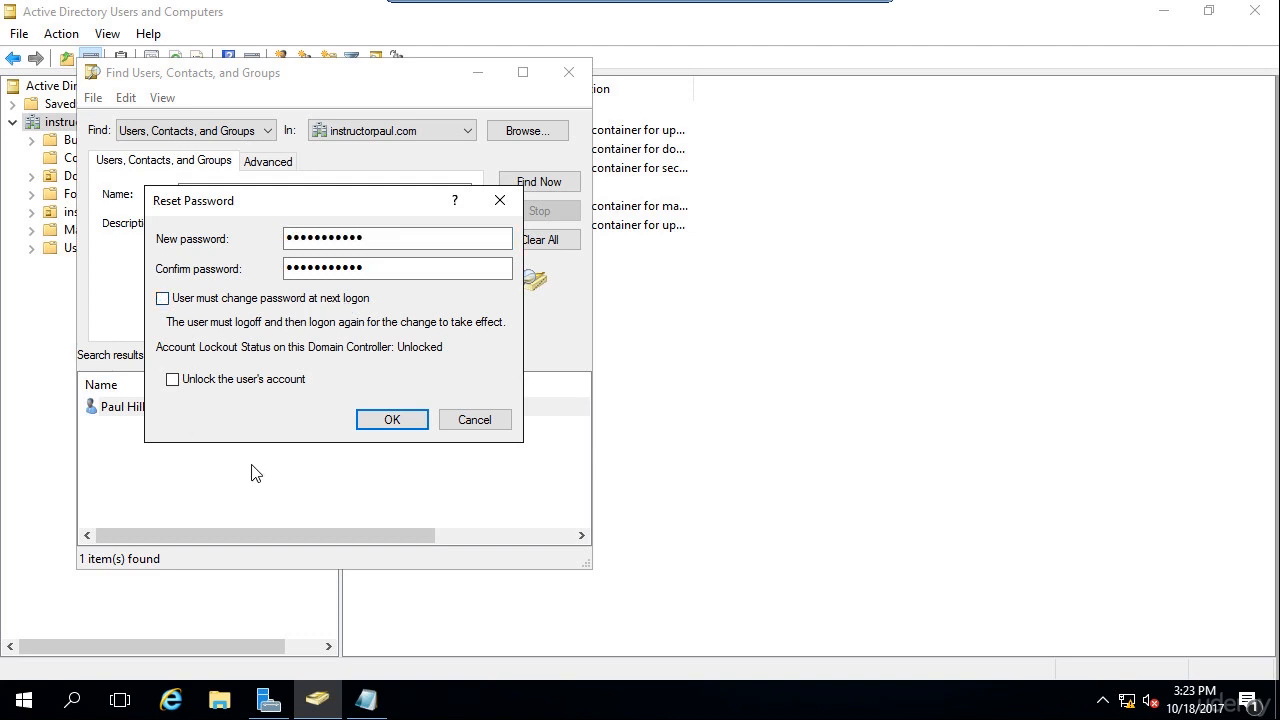
click(162, 298)
click(241, 384)
click(279, 386)
click(392, 424)
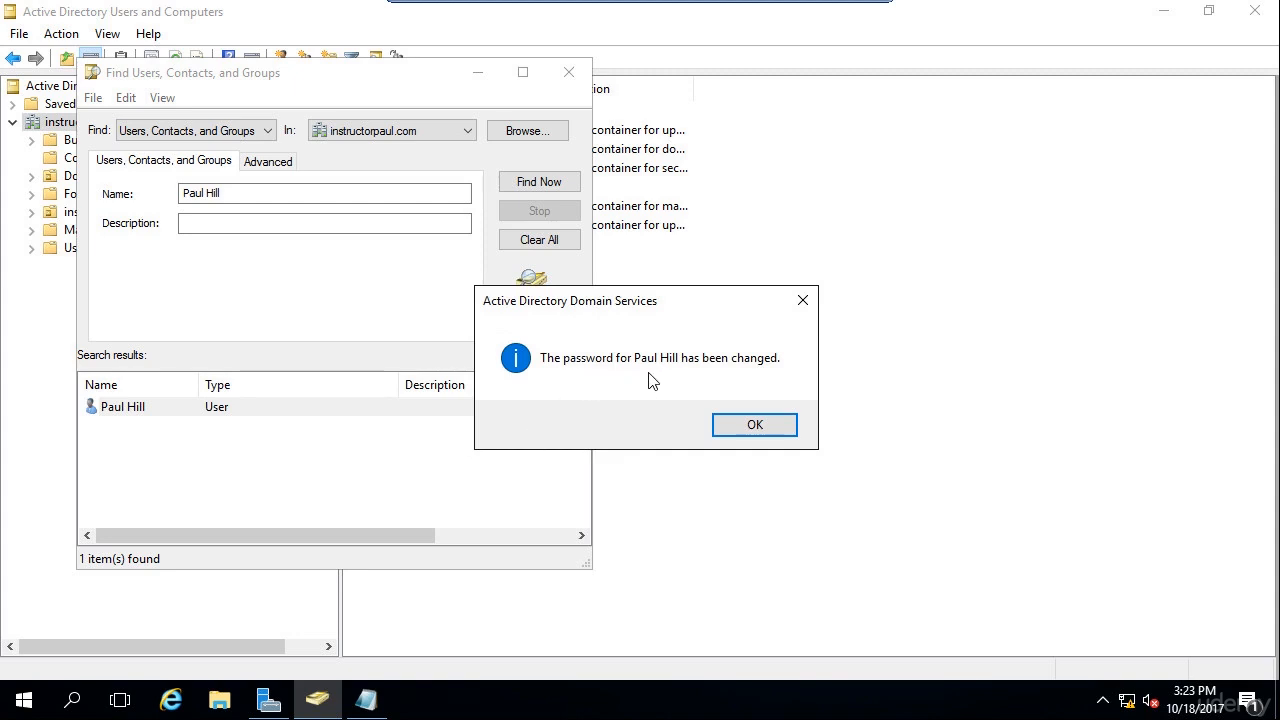
click(755, 424)
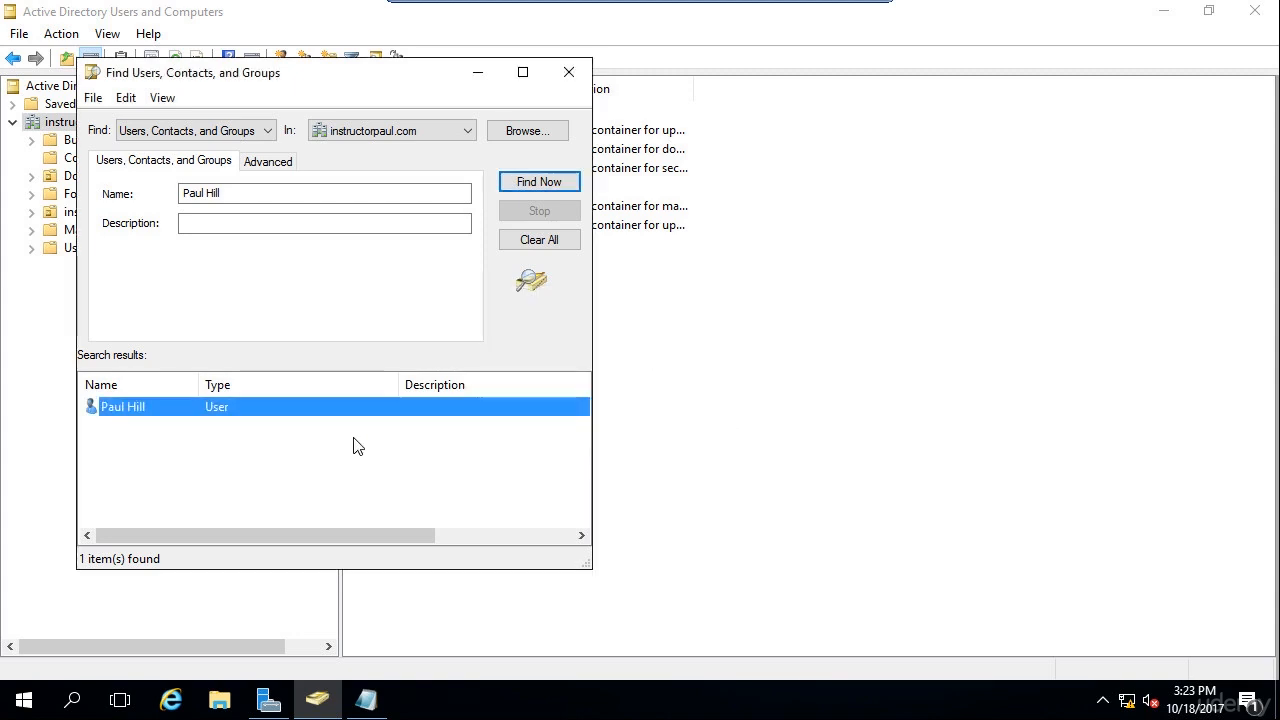
click(357, 446)
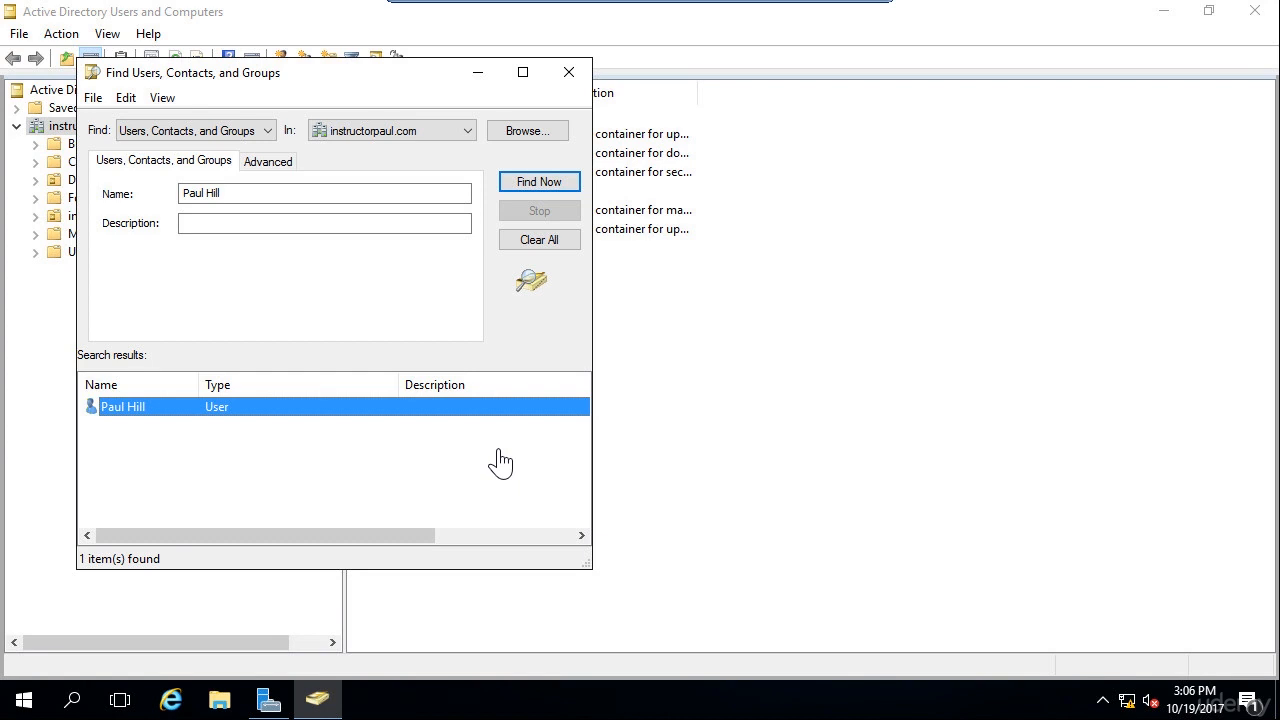
right_click(188, 407)
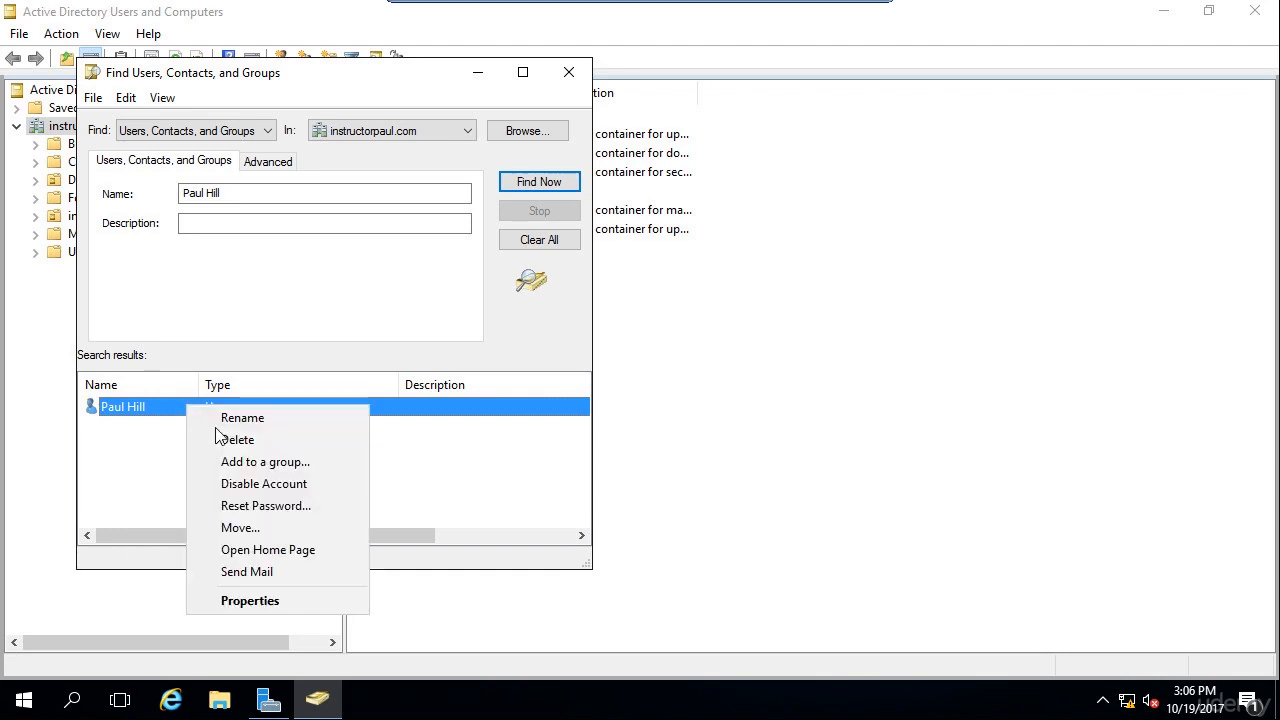
click(317, 507)
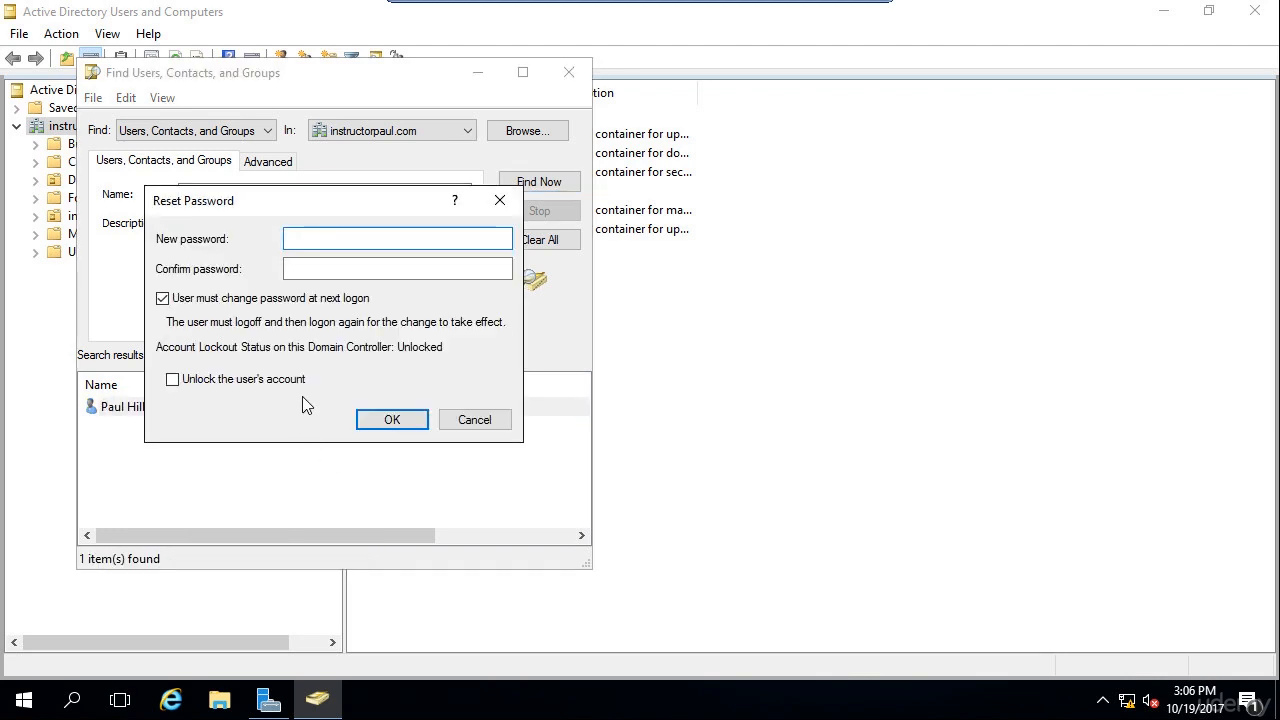
click(221, 382)
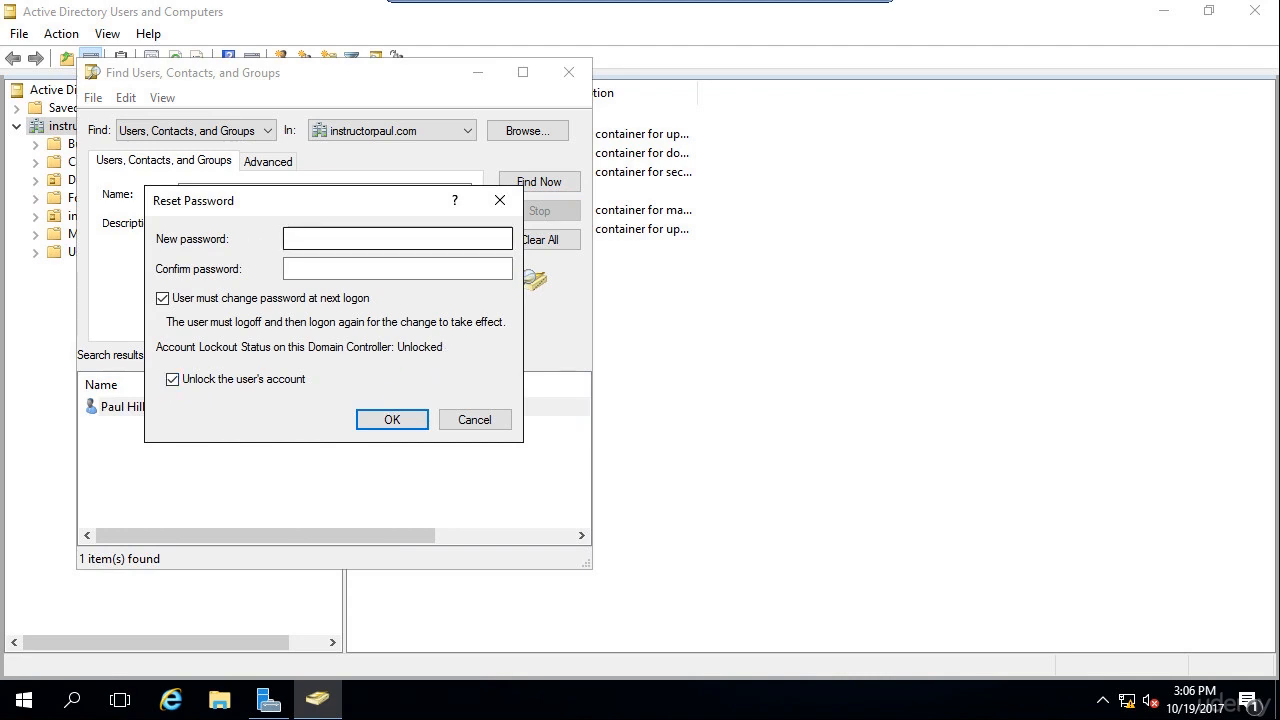
click(482, 426)
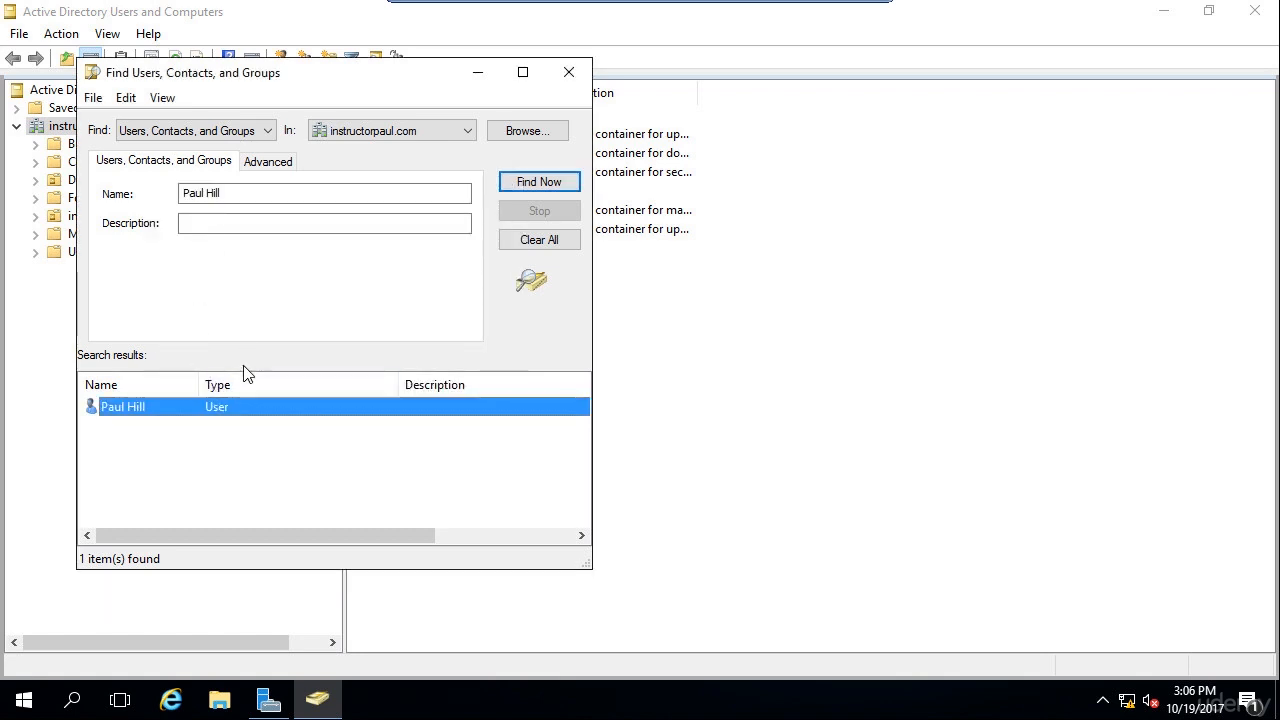
Tick Unlock account on the user's Account properties tab, apply it and close.
click(163, 406)
right_click(166, 405)
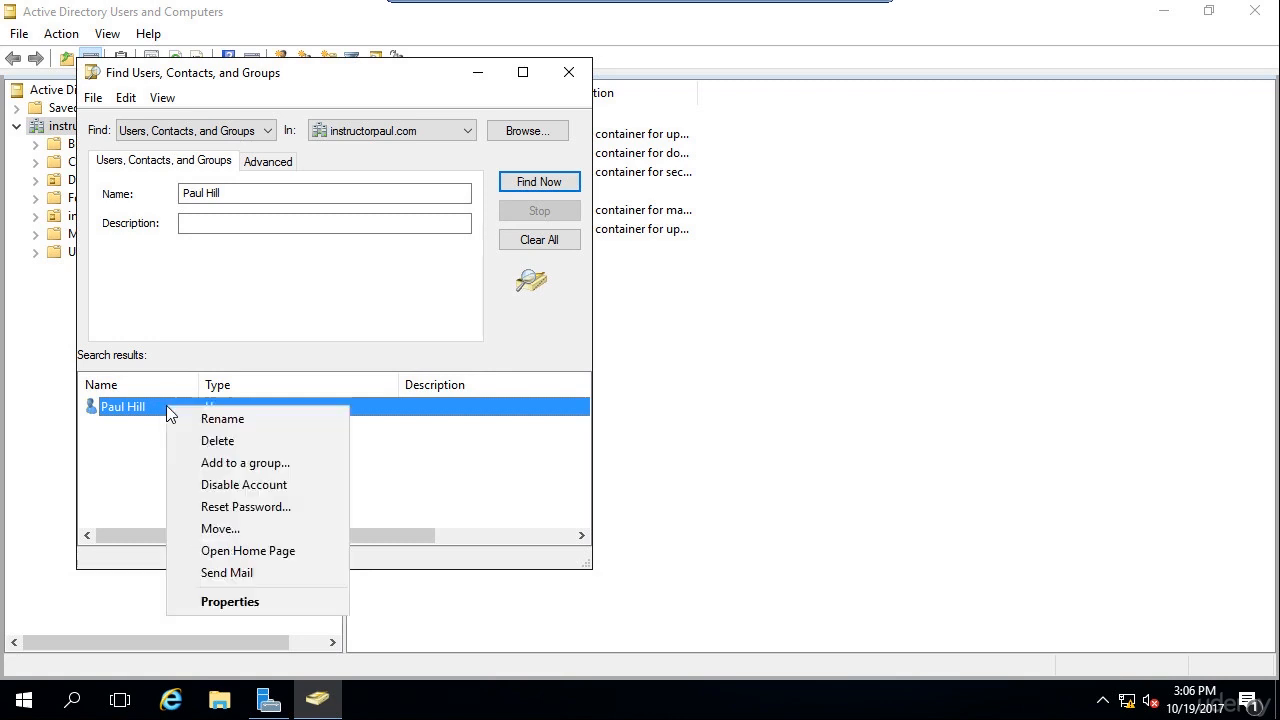
click(230, 602)
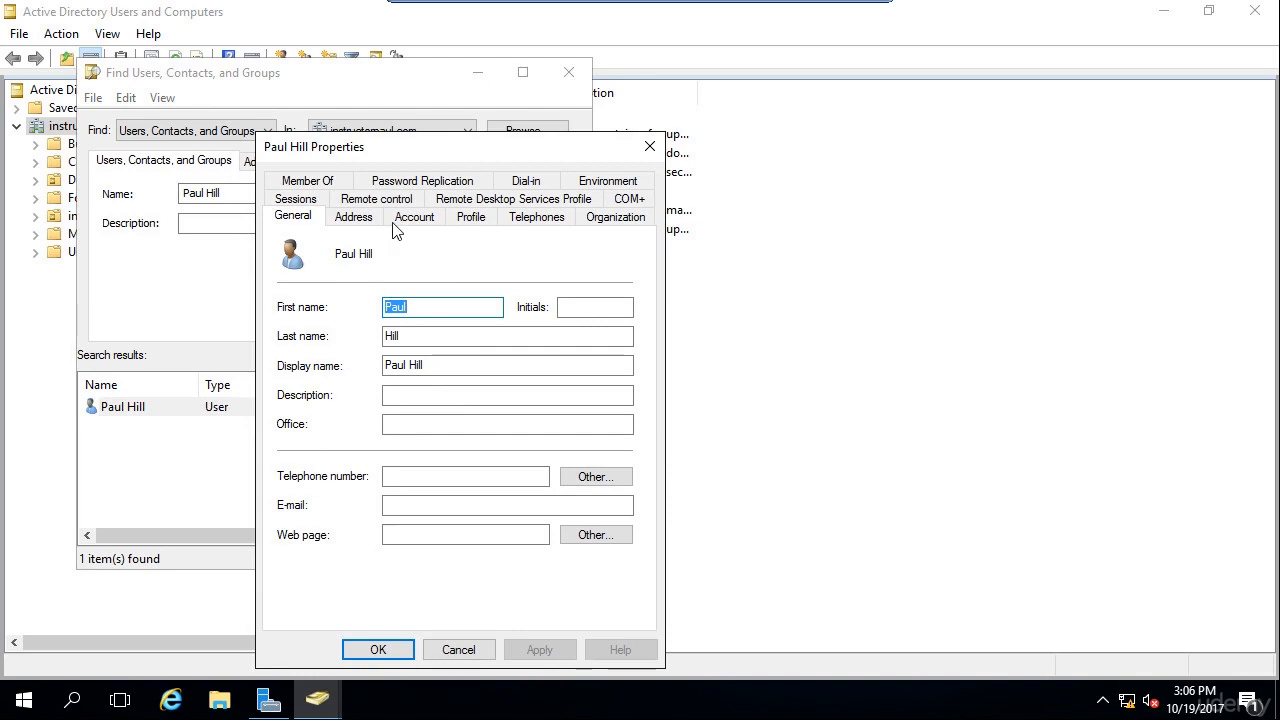
click(418, 220)
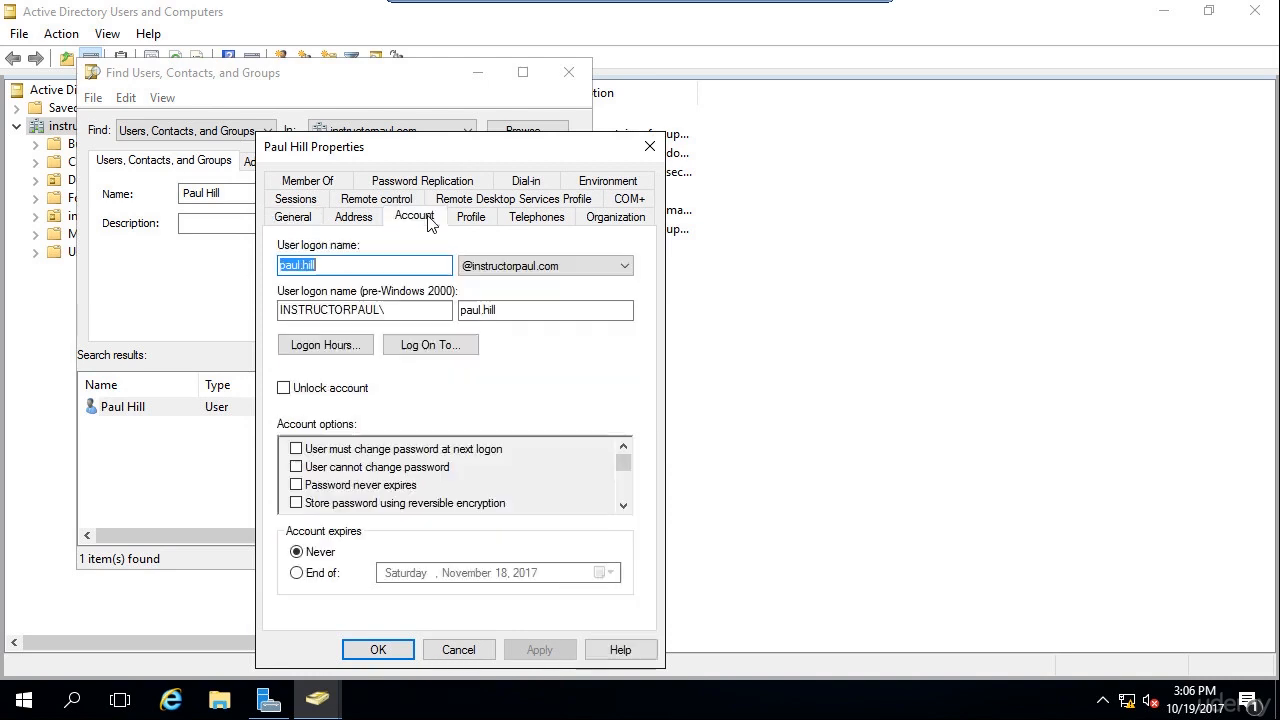
click(325, 392)
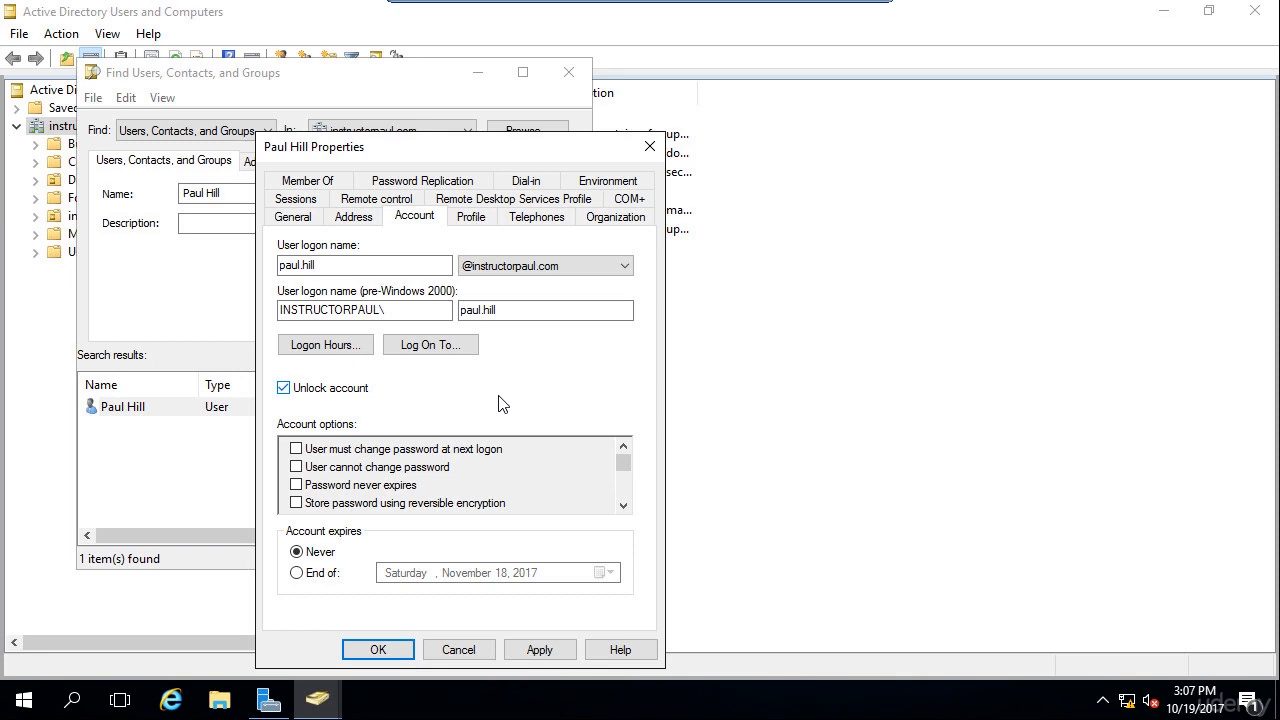
click(538, 652)
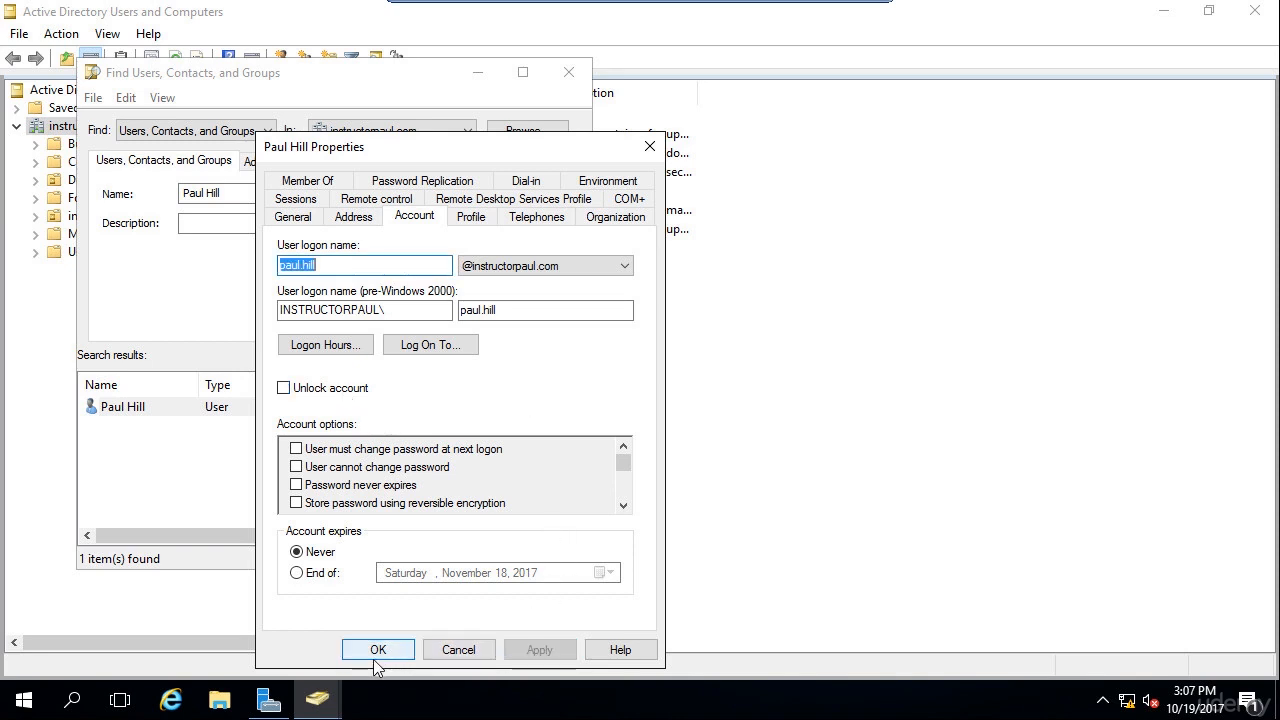
click(373, 657)
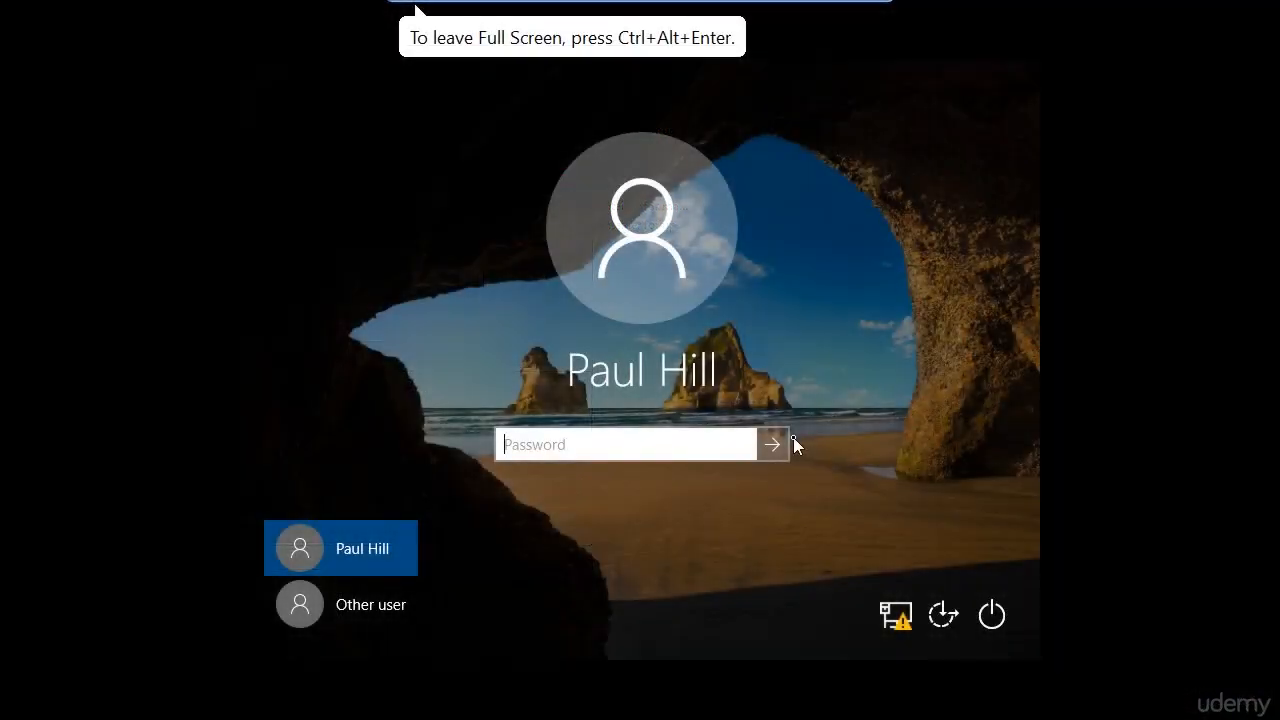
Sign in with the reset password, then enter and confirm a new password when prompted.
text(••••••••••••)
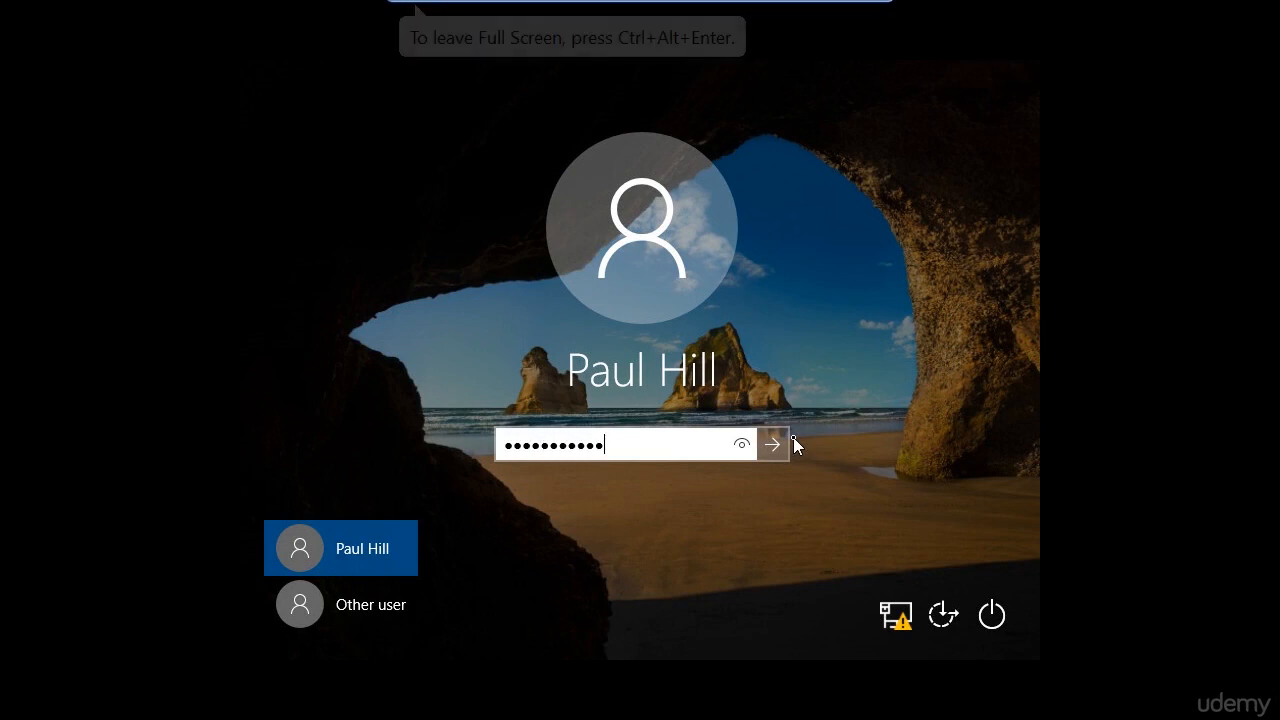
key(Return)
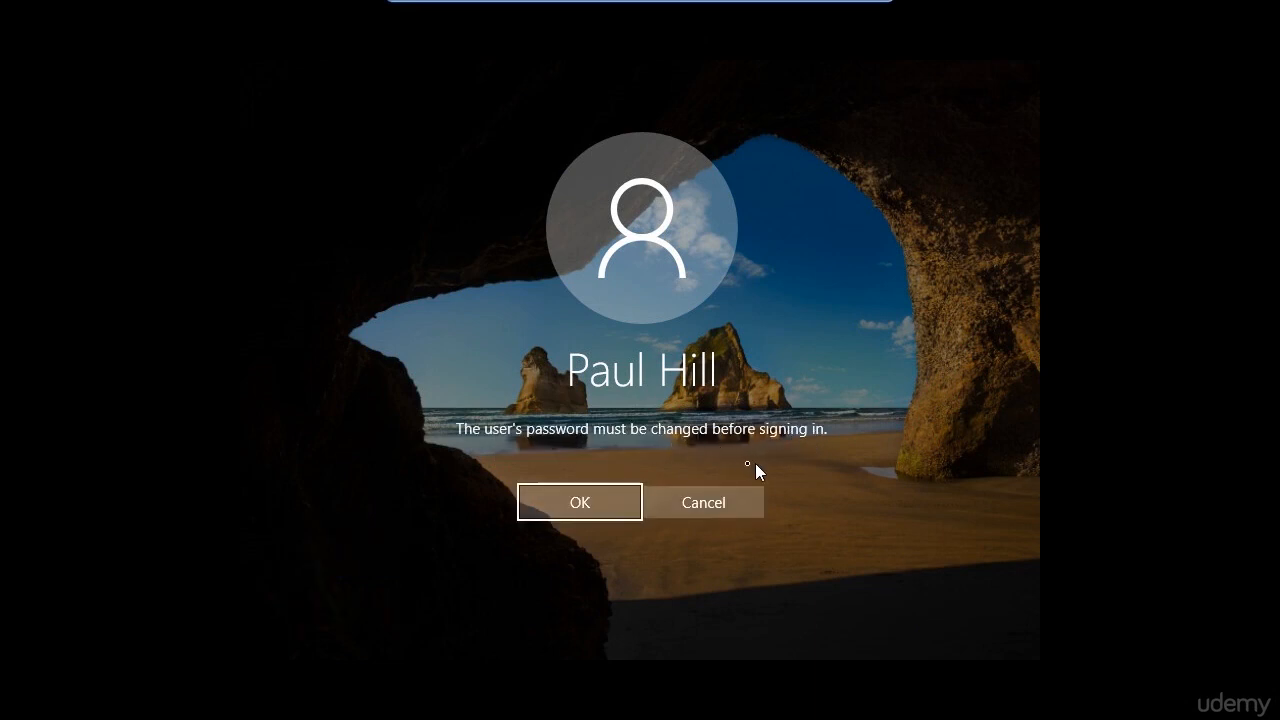
click(582, 506)
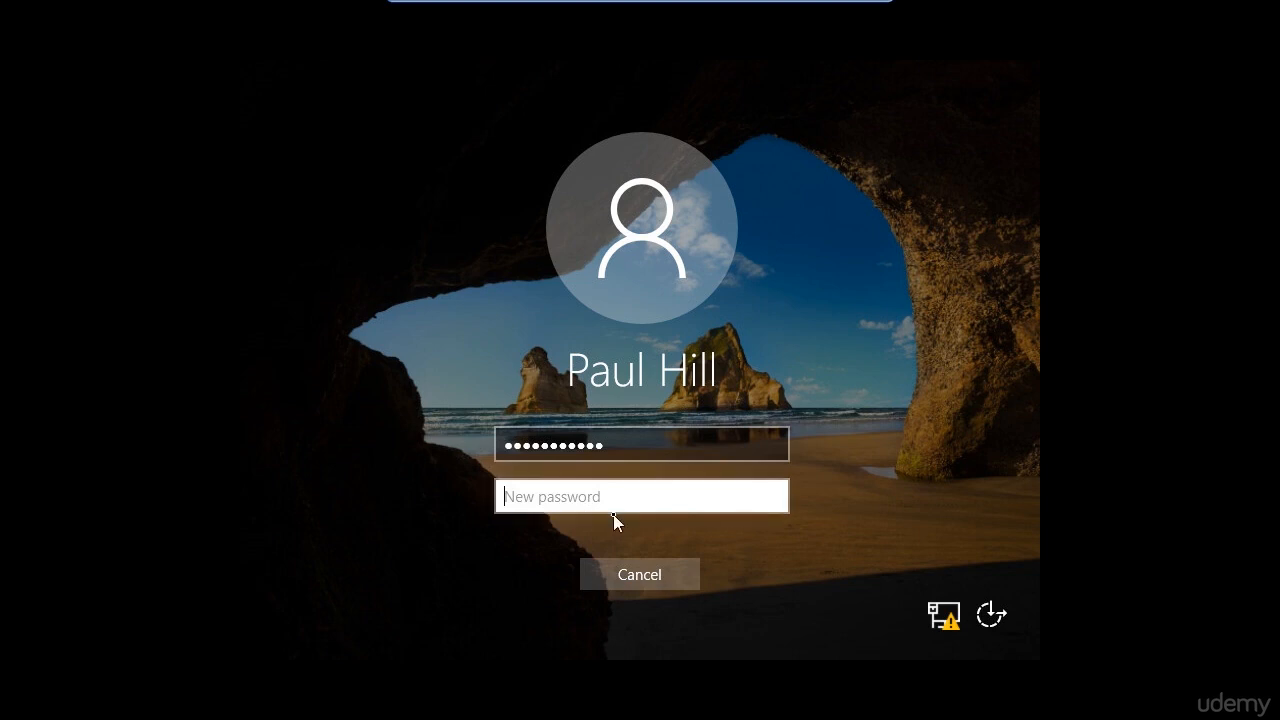
text(•••••••••)
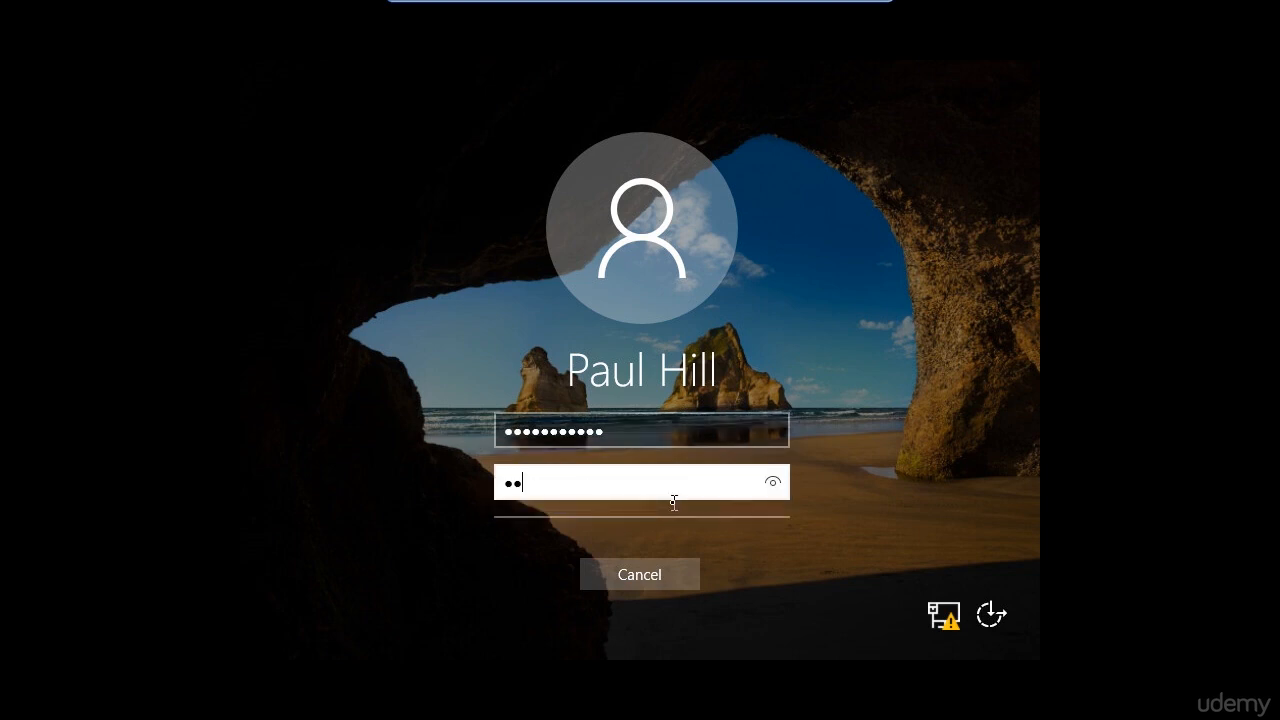
key(Tab)
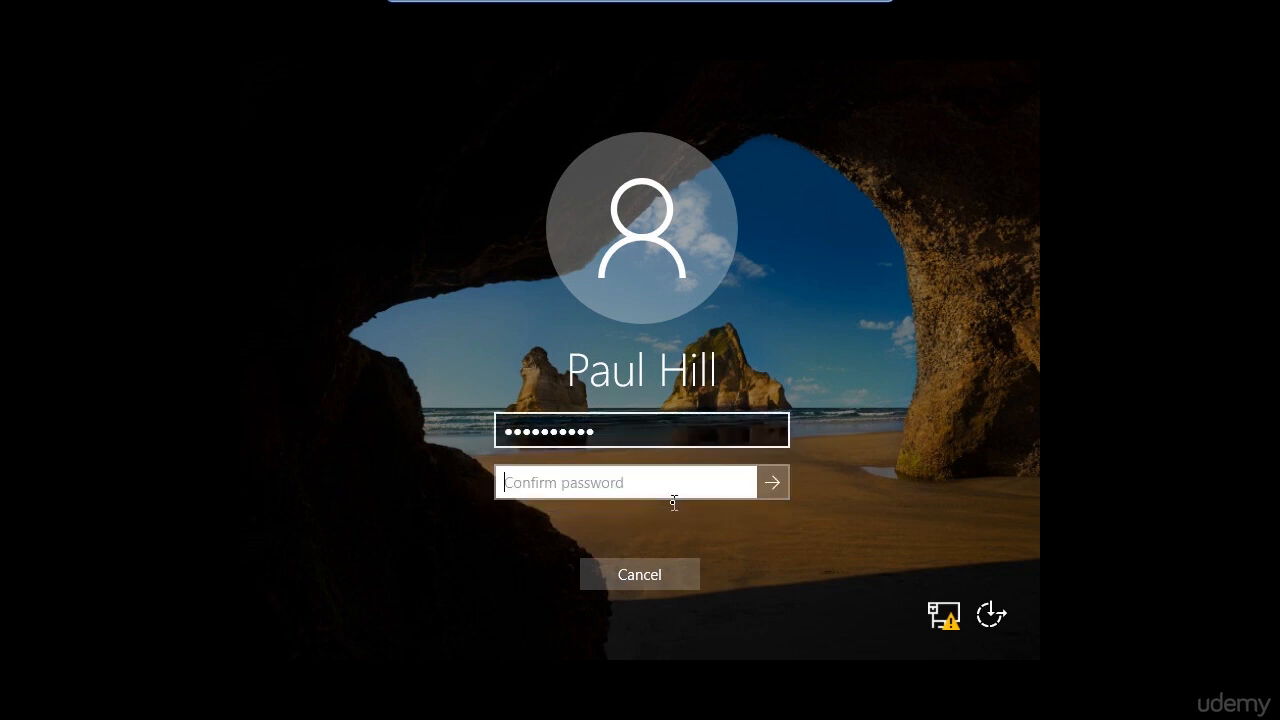
text(•••••••••)
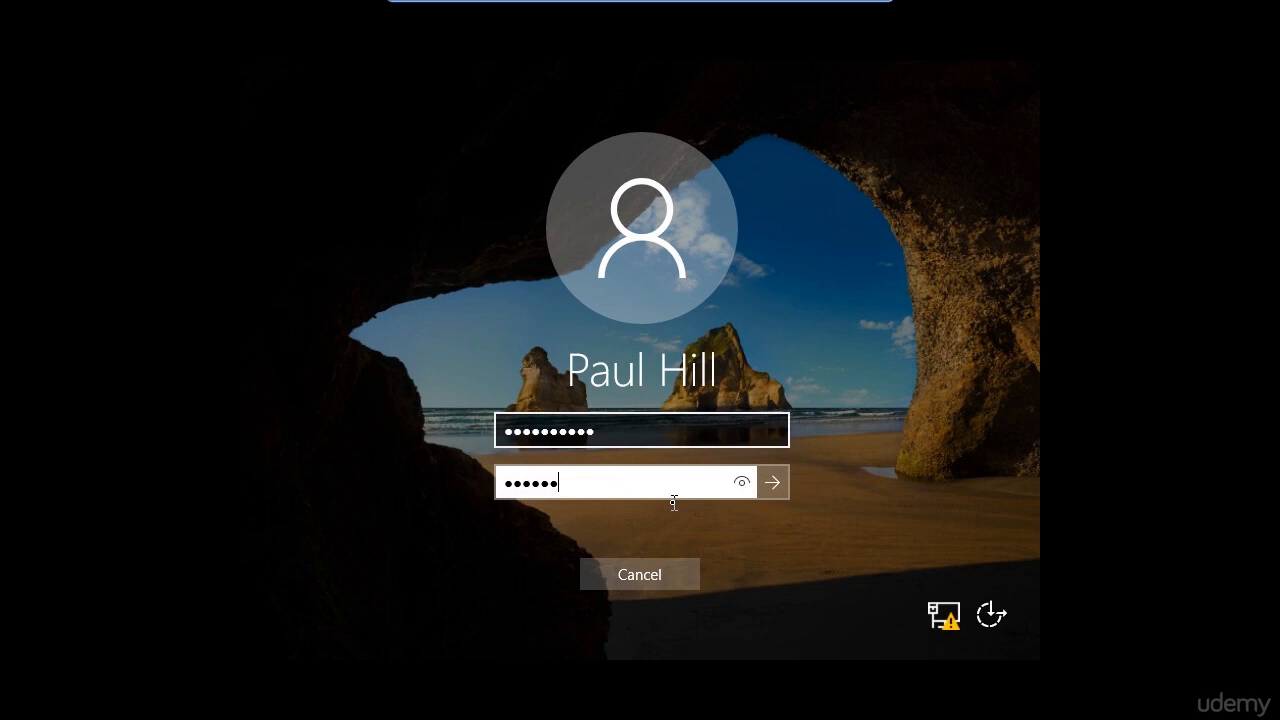
text(•)
key(Return)
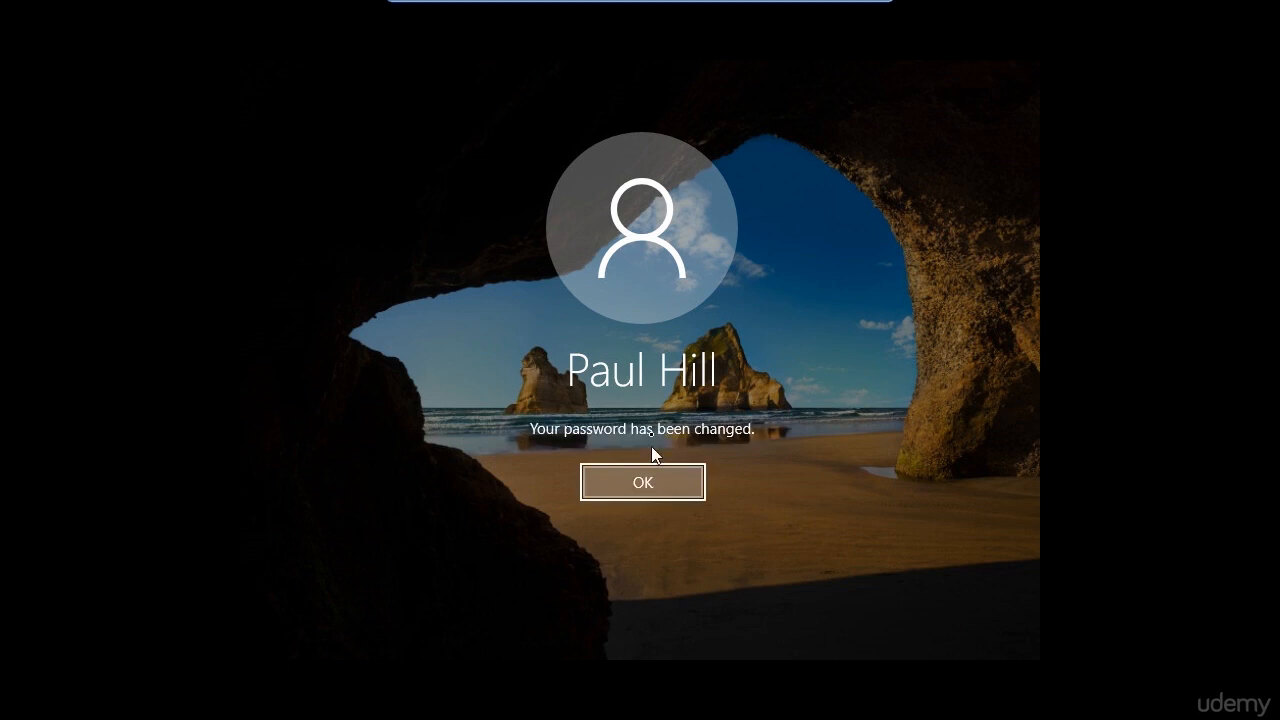
Dismiss the password-changed message, then sign out via the Start menu account icon.
click(638, 478)
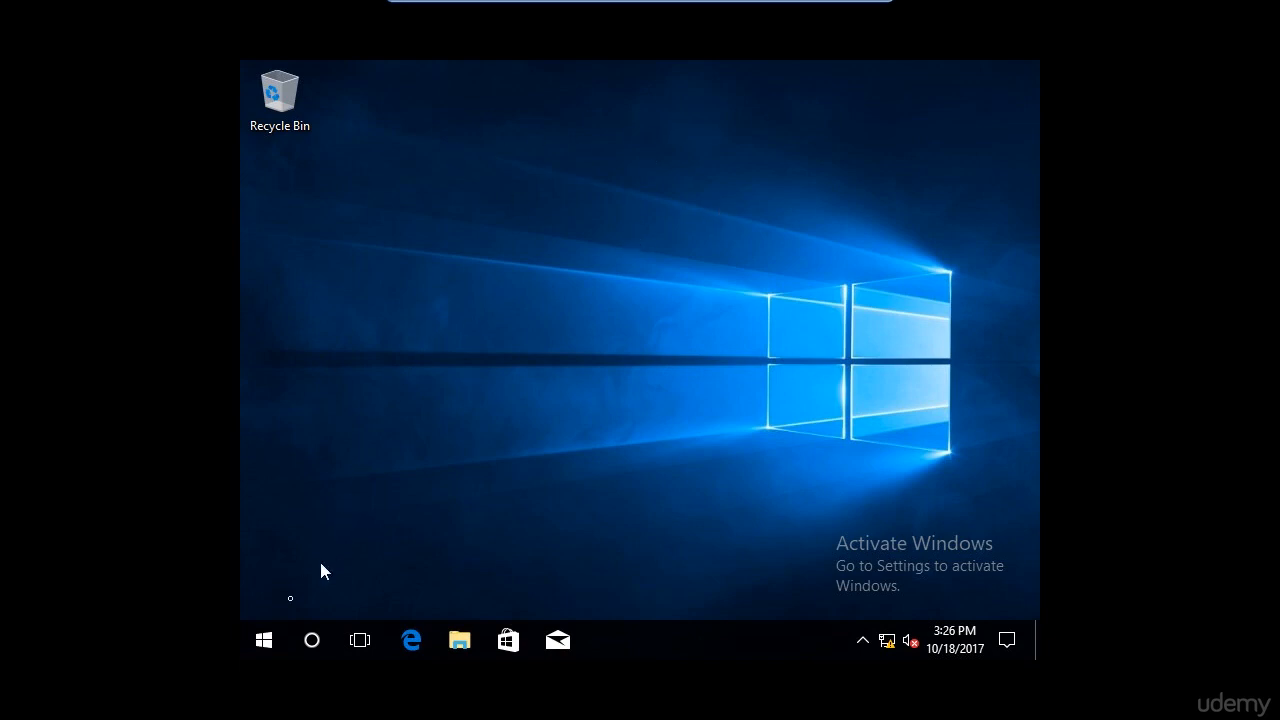
click(277, 622)
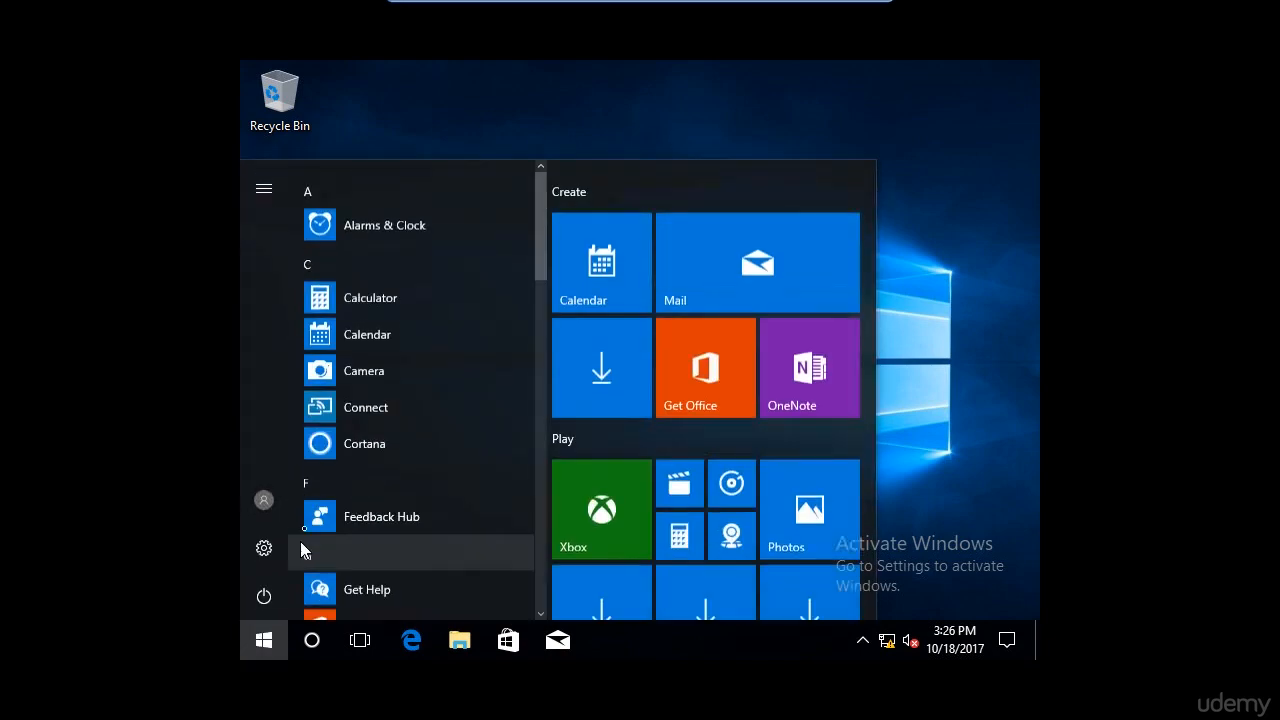
click(250, 500)
click(300, 406)
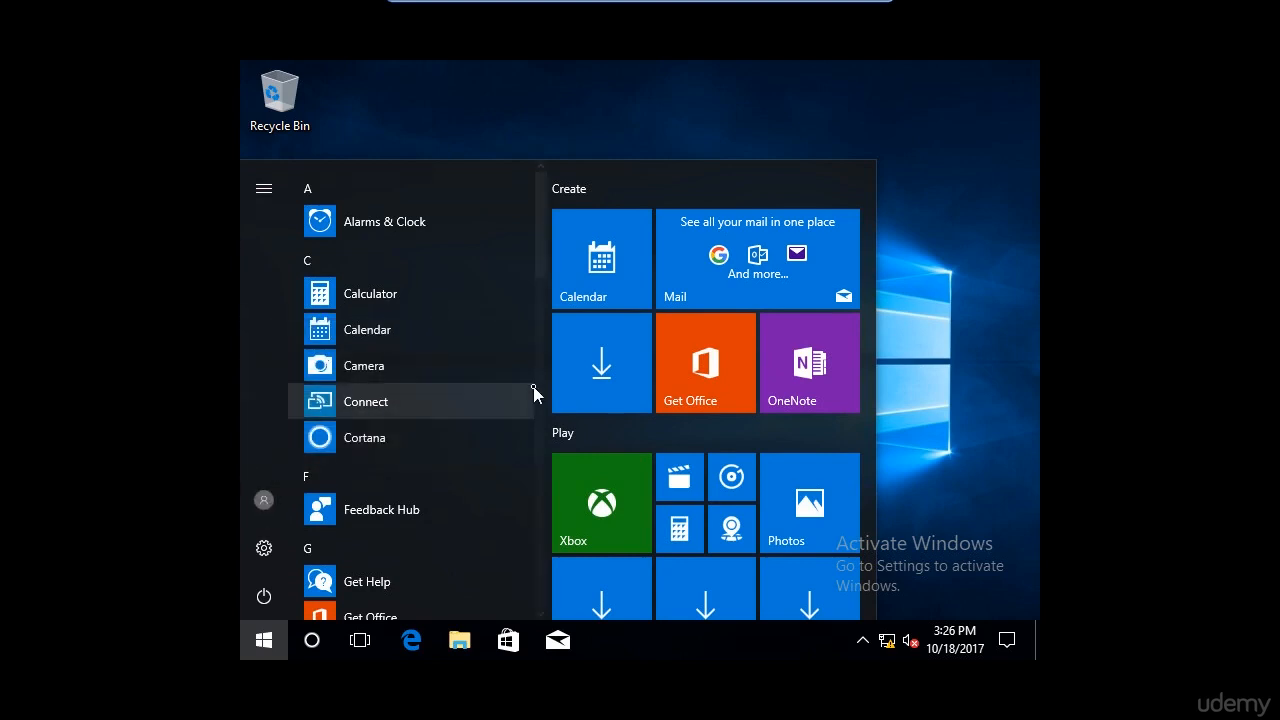